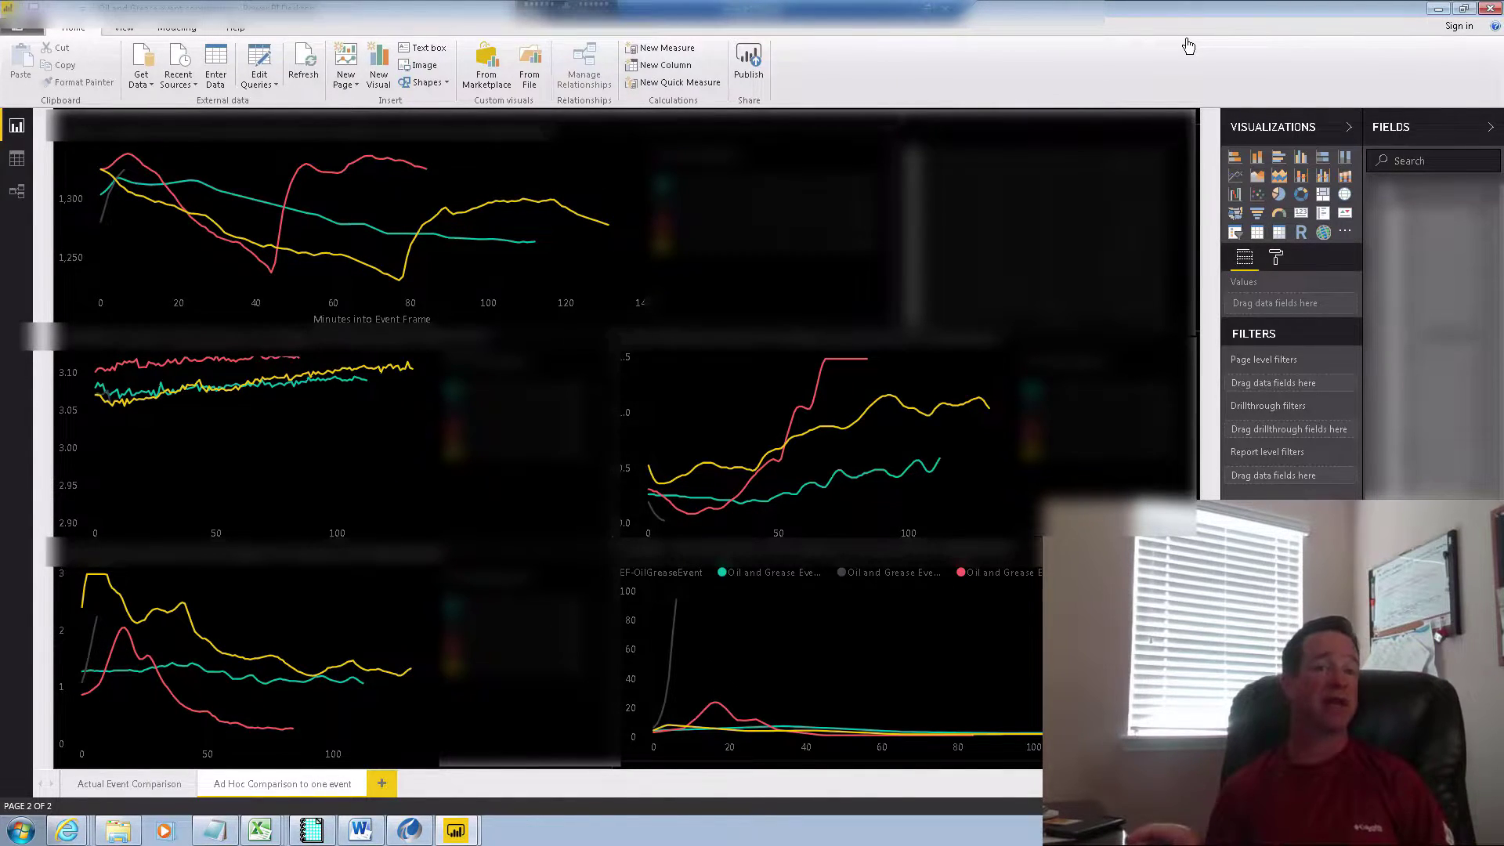
Switch to the browser's PI Integrator and advance the PI server view to its data preview.
{"action": "left_click", "coordinate": [415, 834]}
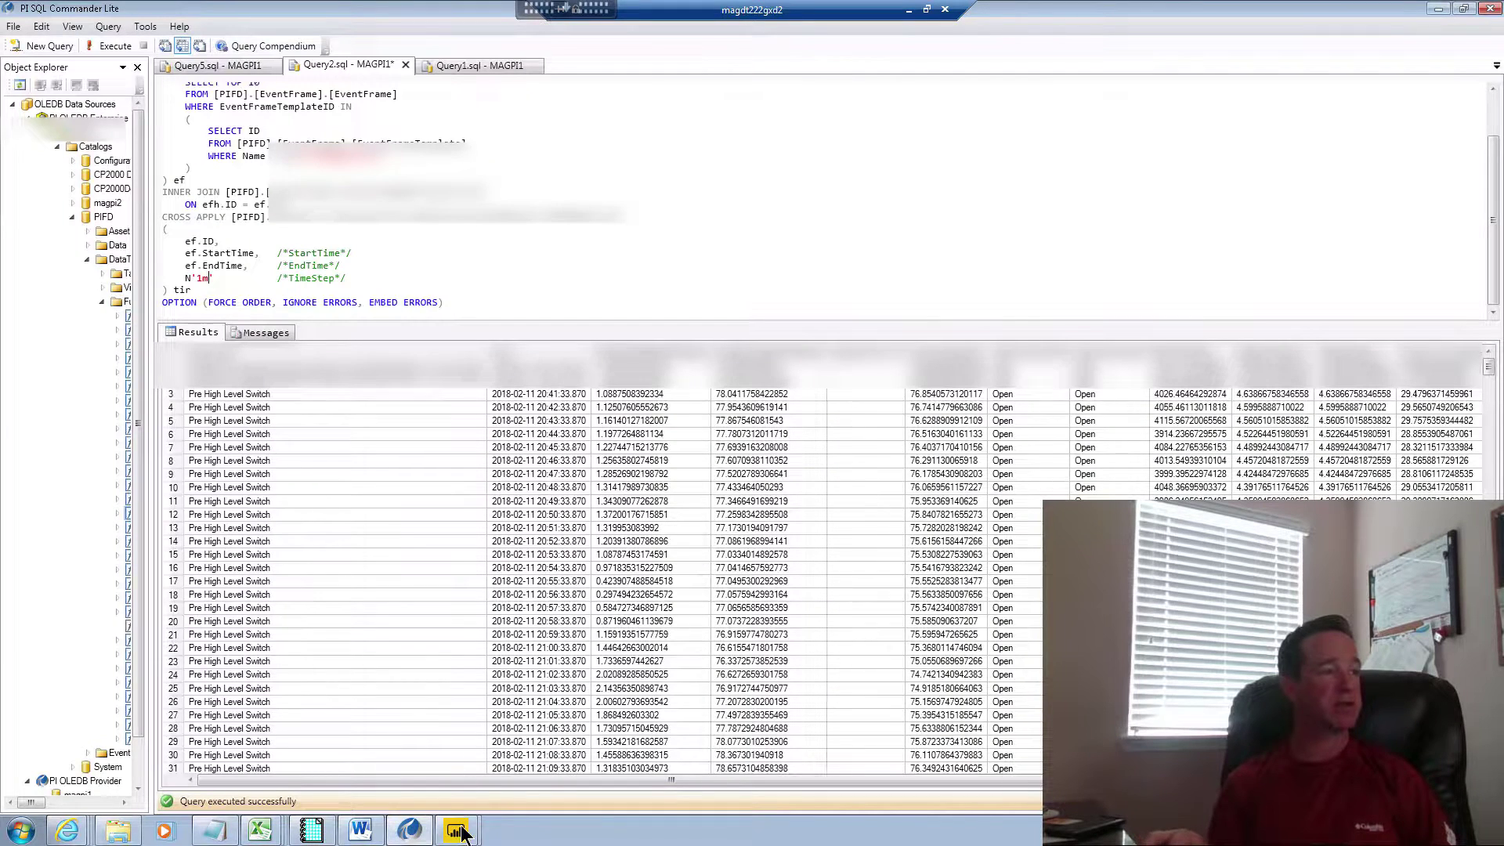
{"action": "left_click", "coordinate": [908, 10]}
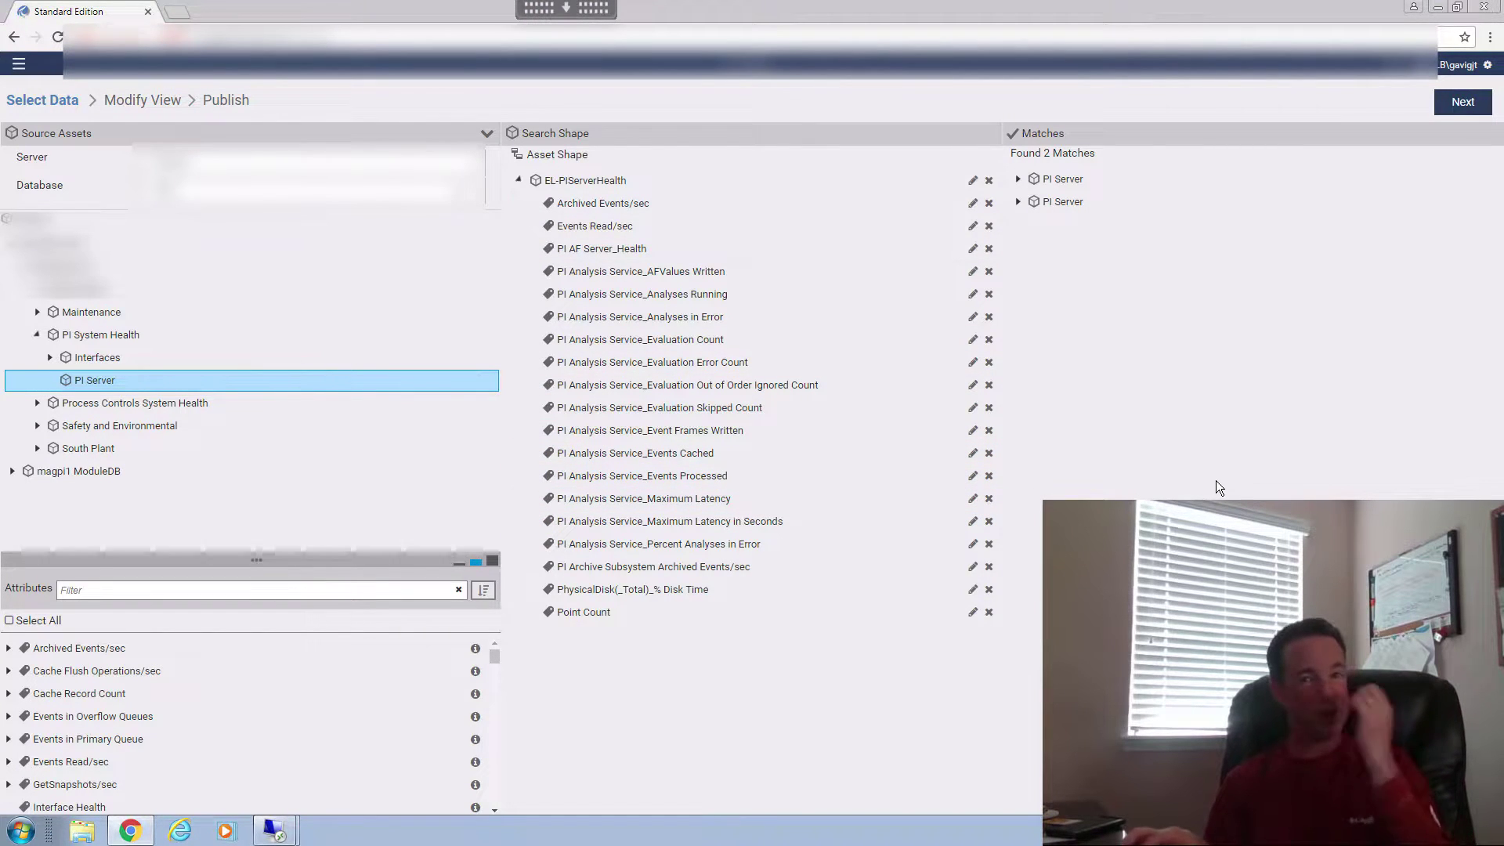
{"action": "left_click", "coordinate": [1451, 104]}
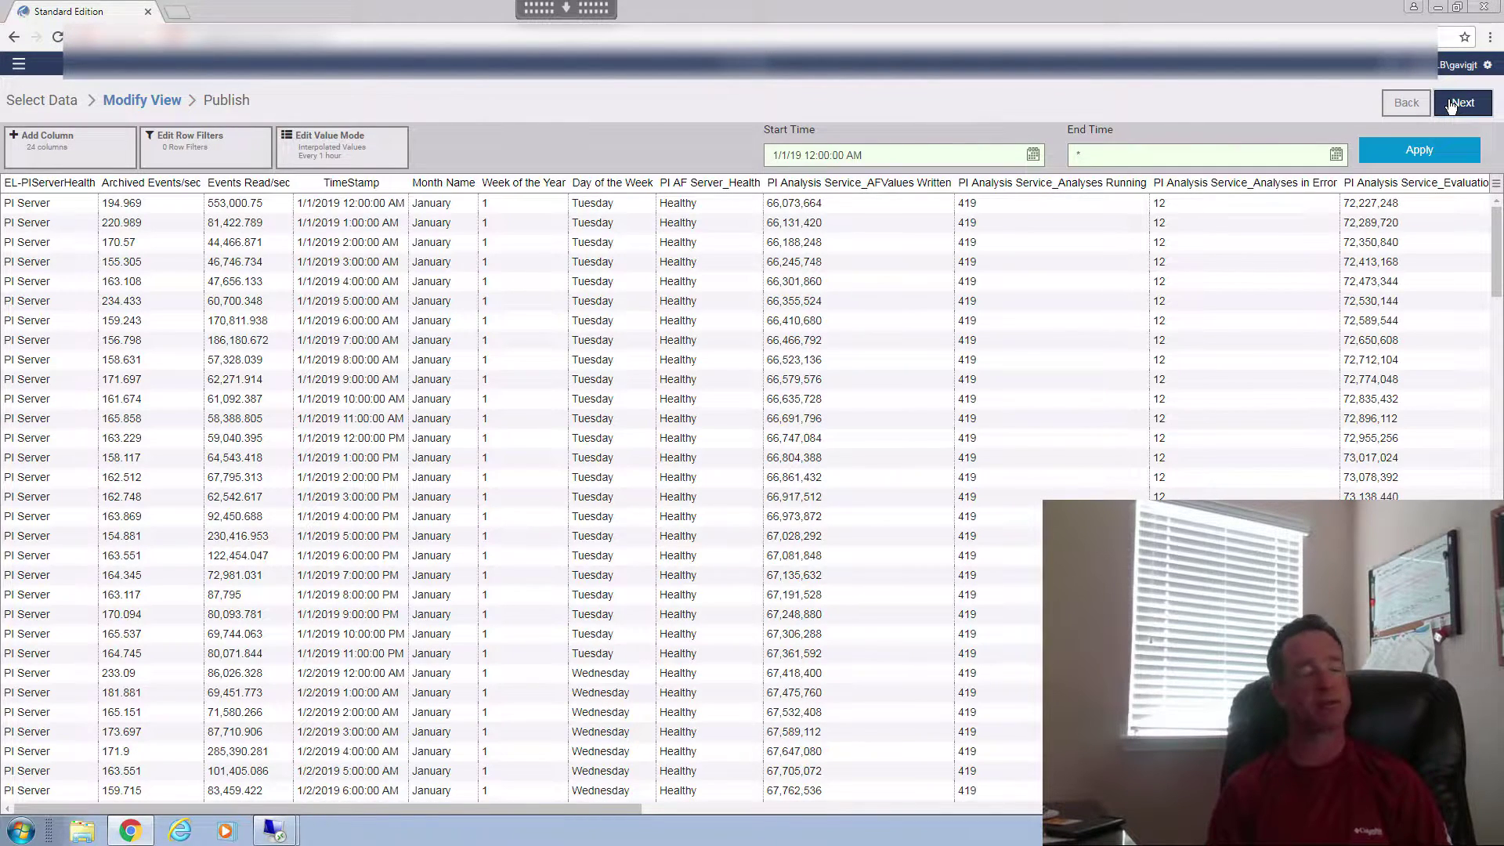
{"action": "left_click", "coordinate": [96, 159]}
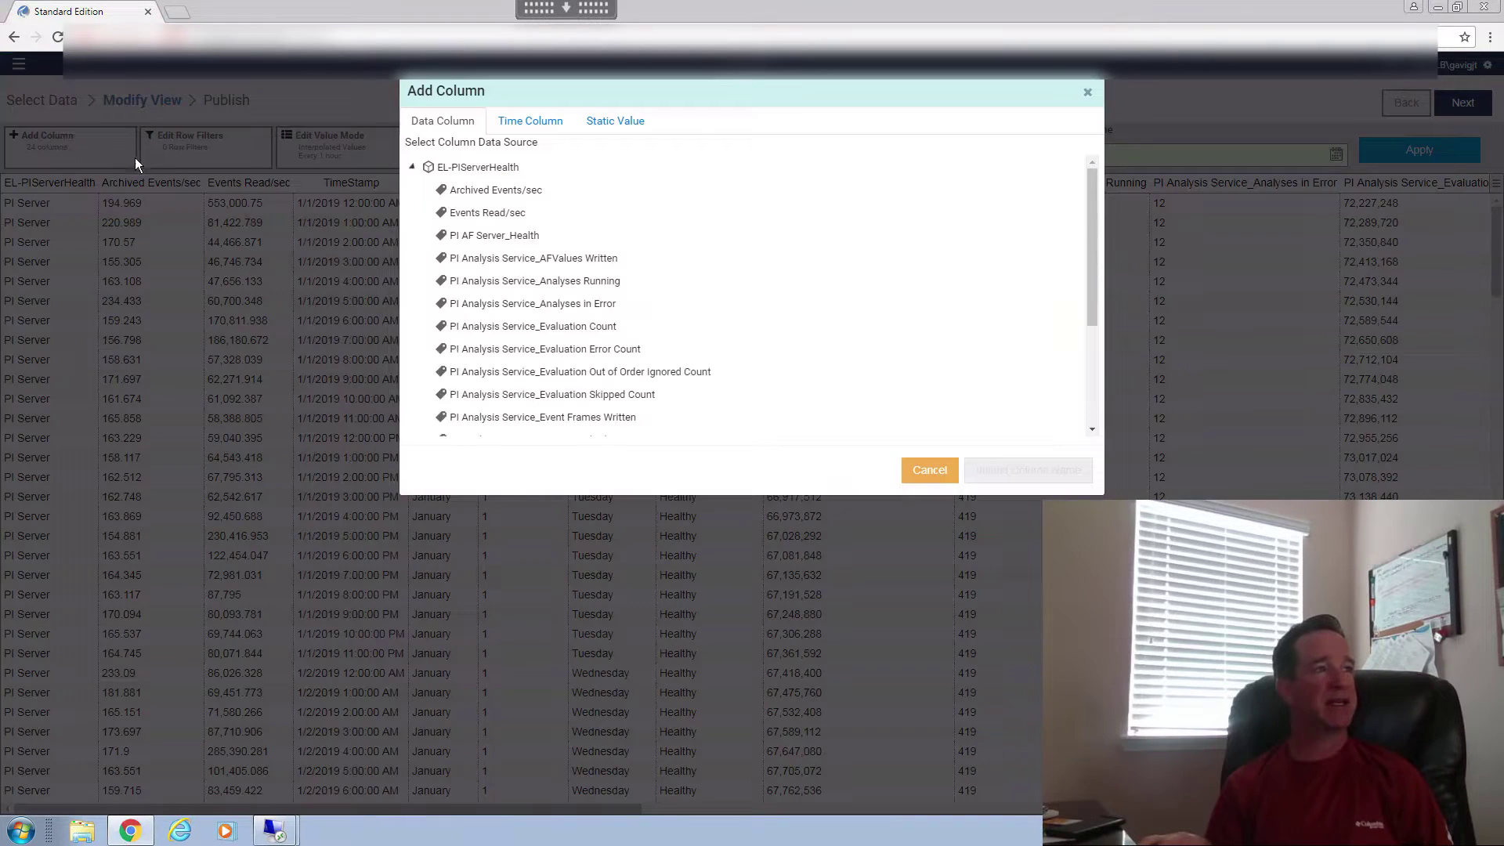
{"action": "left_click", "coordinate": [532, 124]}
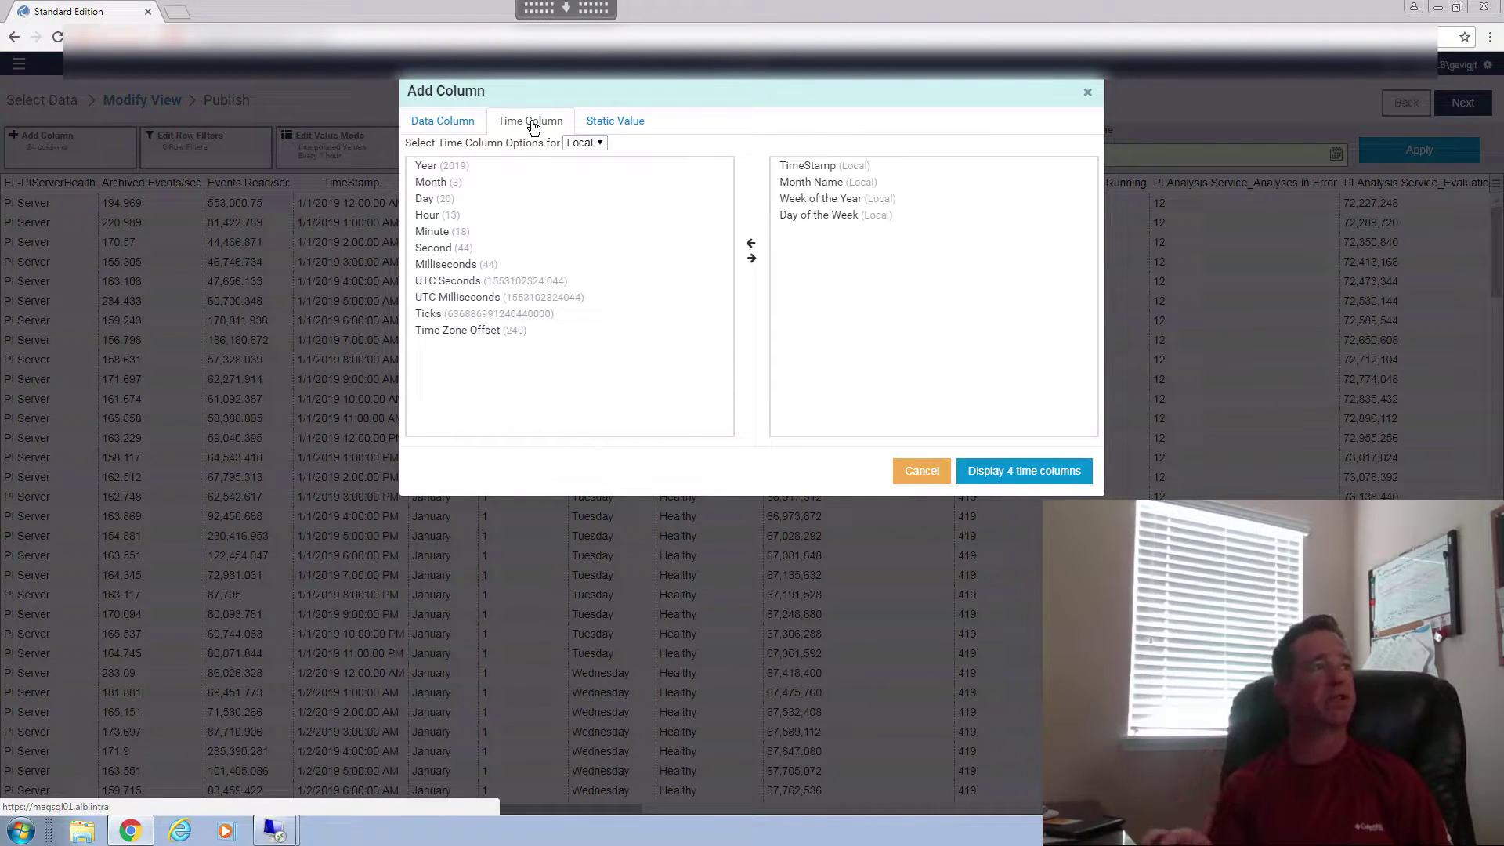
{"action": "left_click", "coordinate": [570, 264]}
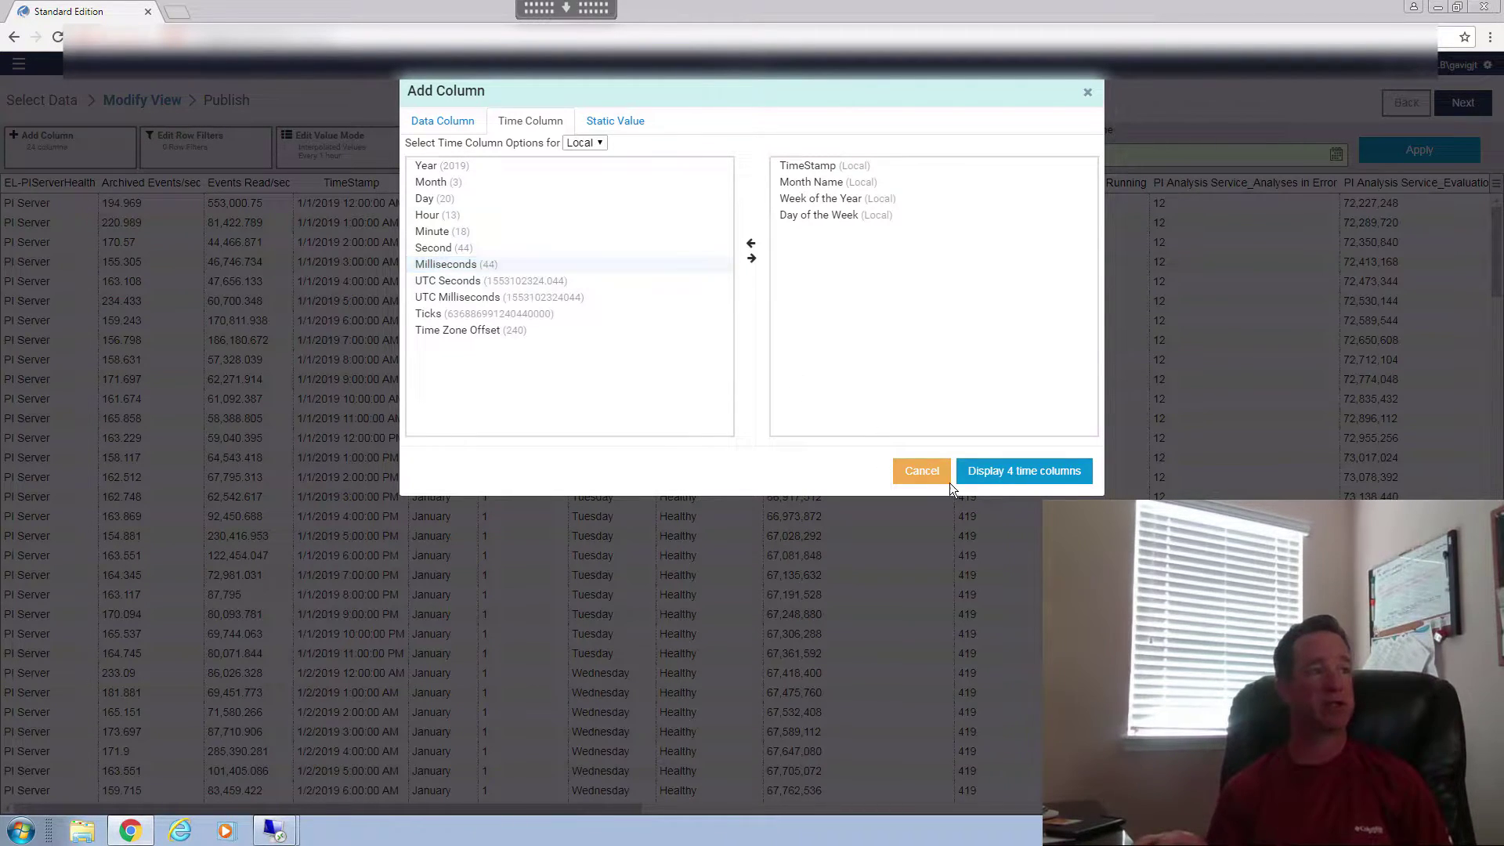
{"action": "left_click", "coordinate": [1019, 471]}
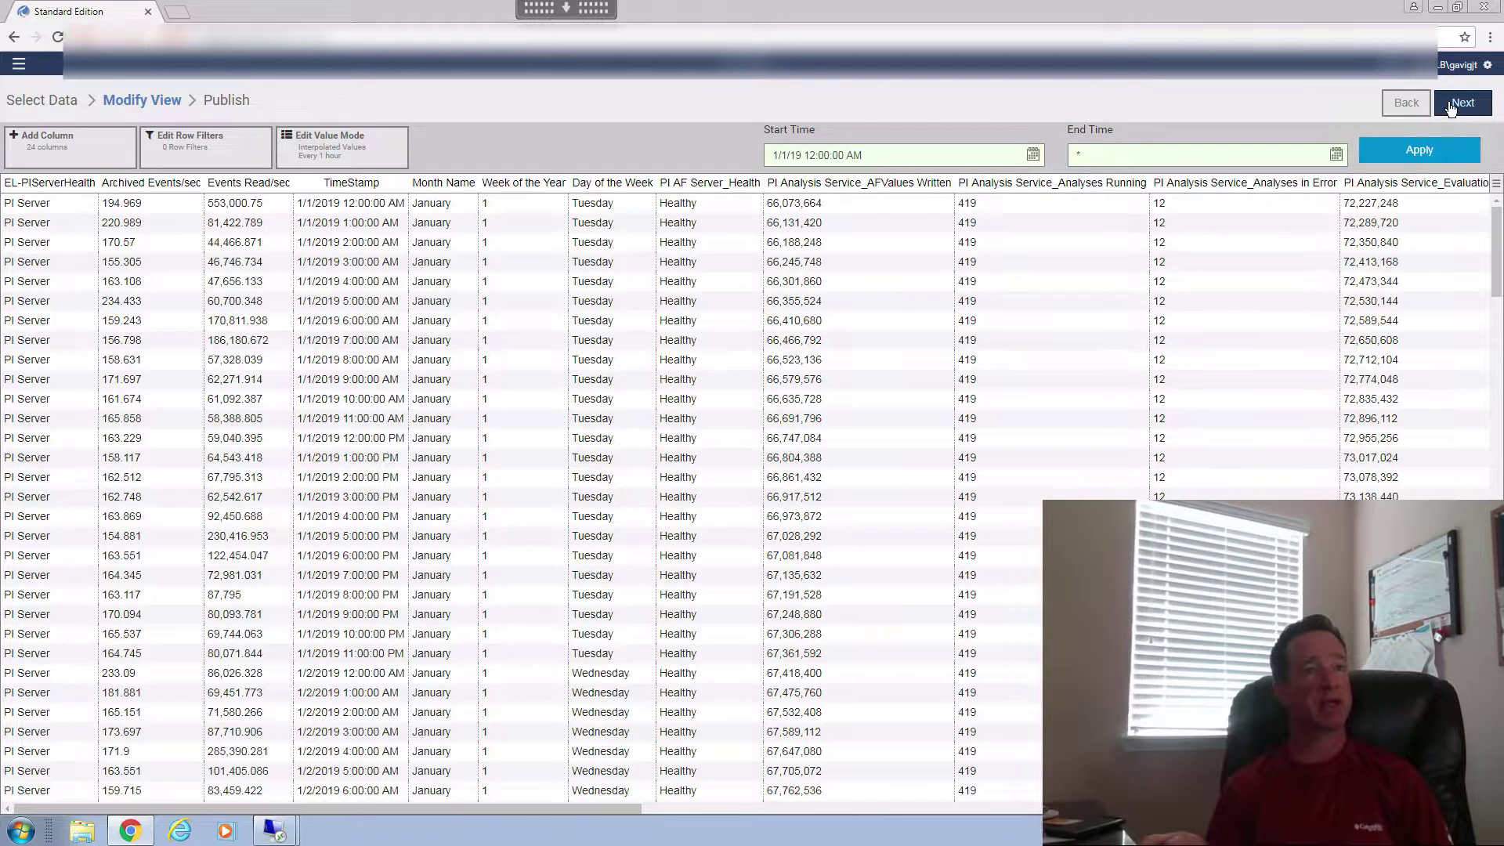
Return to the views list, discard the PI server view's edits, and select Oil and Grease Events - new.
{"action": "left_click", "coordinate": [1407, 103]}
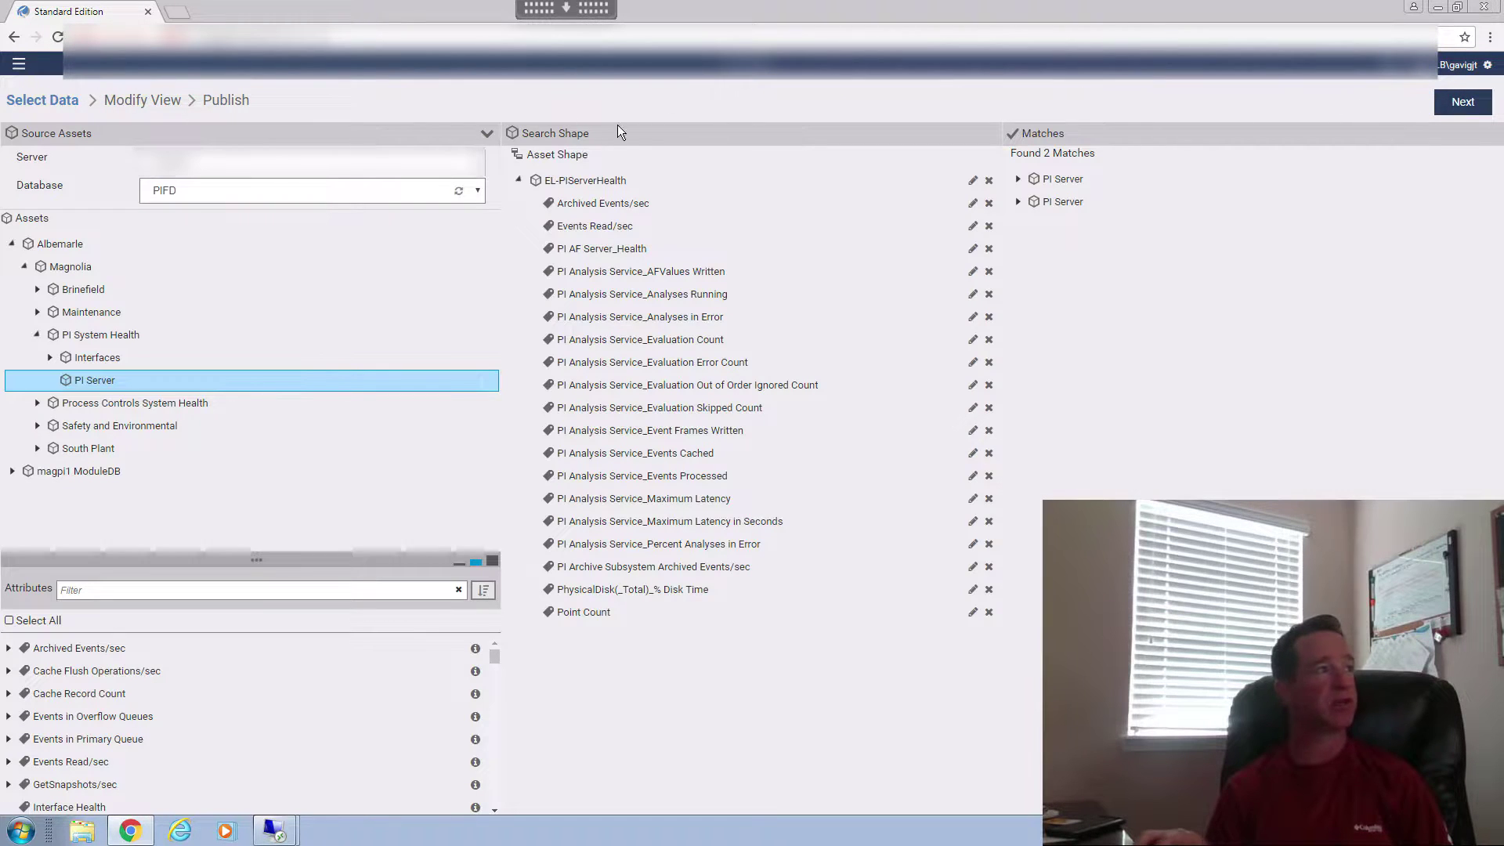
{"action": "left_click", "coordinate": [13, 38]}
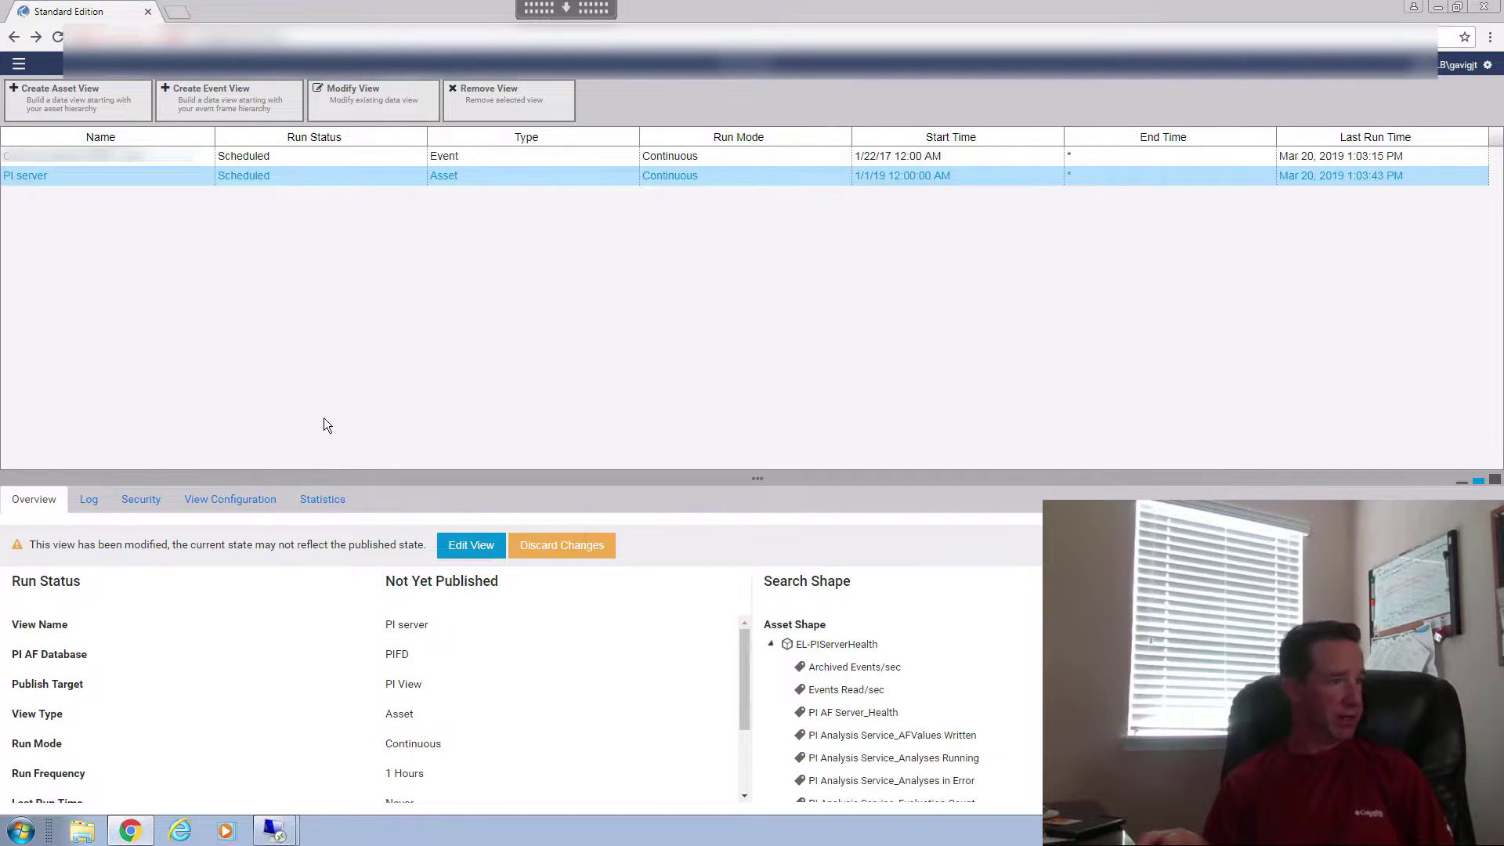
{"action": "left_click", "coordinate": [562, 545]}
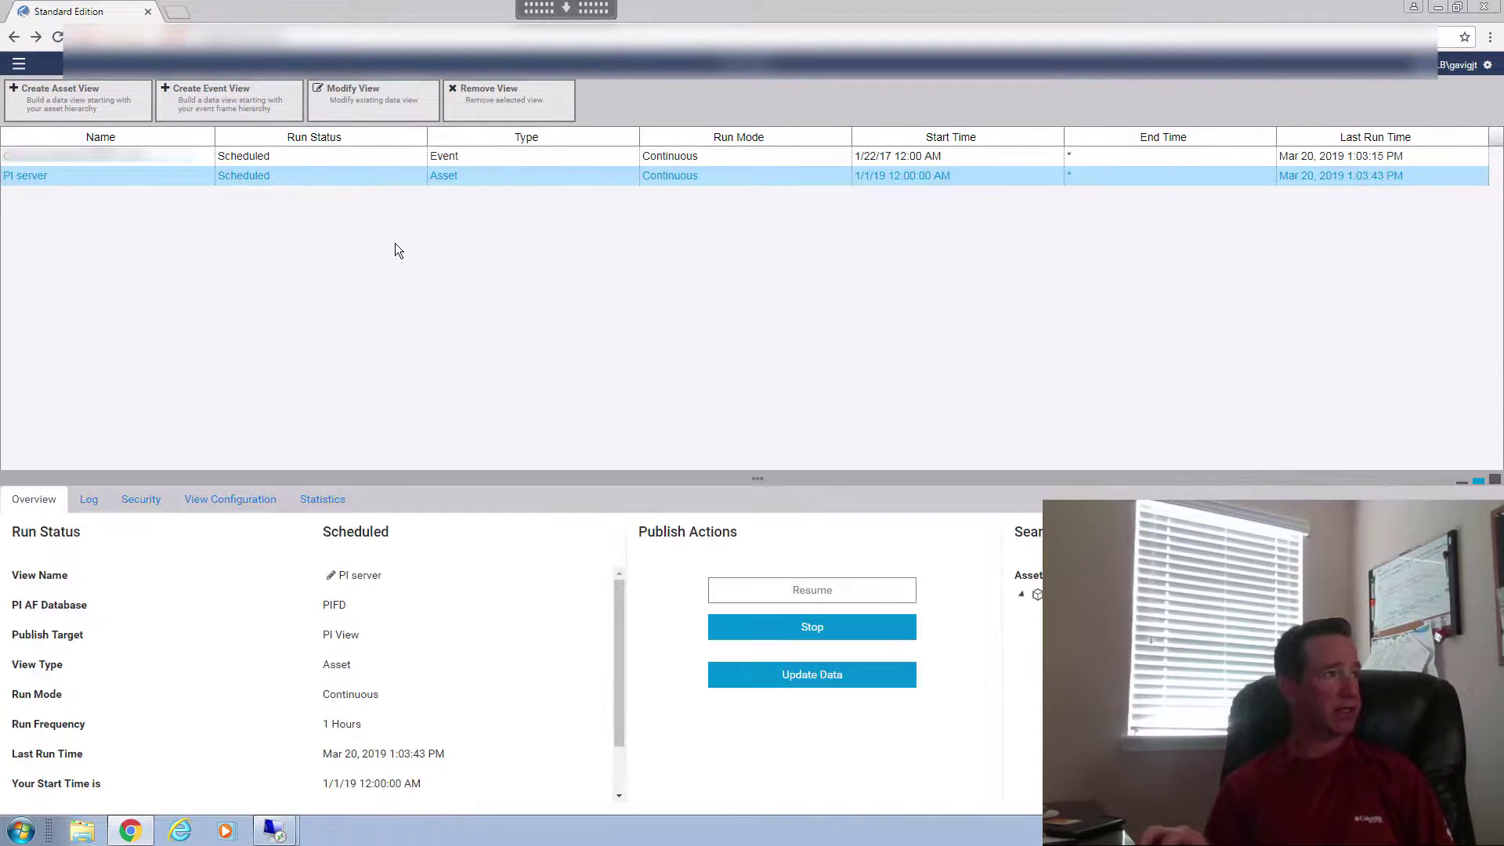
{"action": "left_click", "coordinate": [287, 159]}
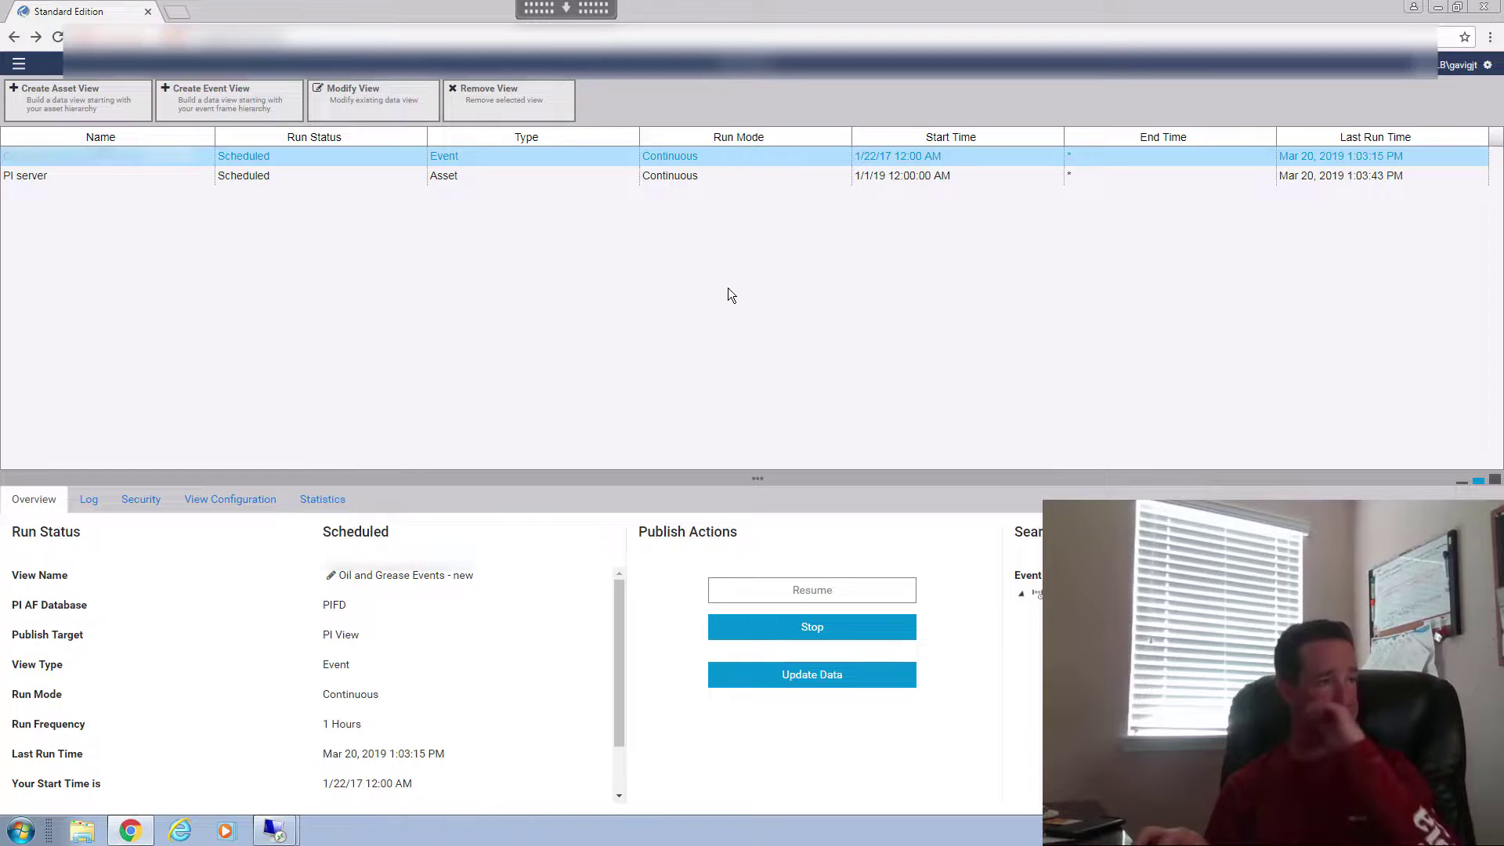
Edit the Oil and Grease Events - new view directly and apply its preview time range.
{"action": "left_click", "coordinate": [378, 112]}
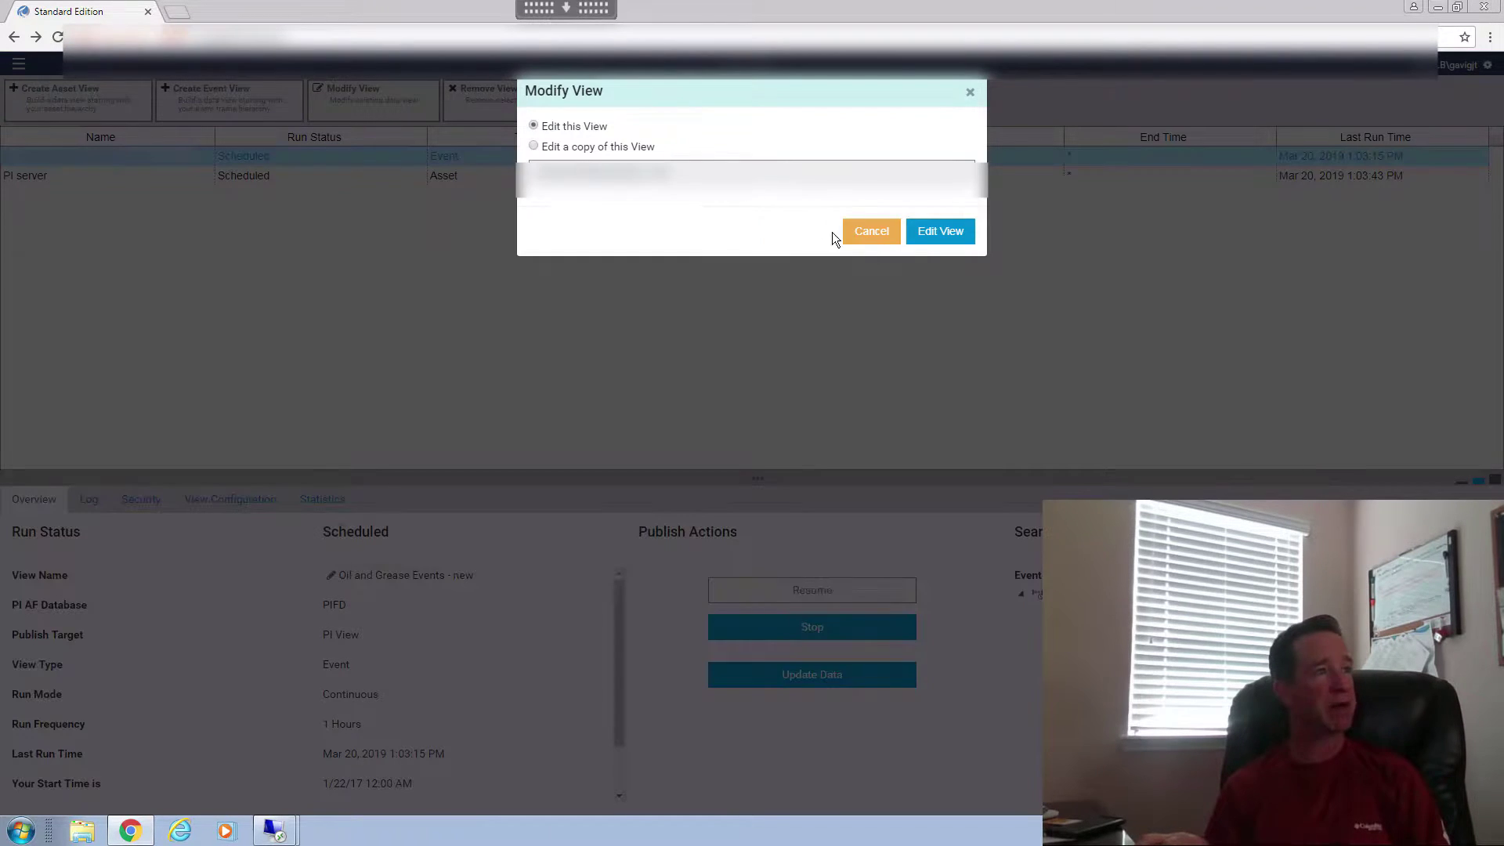
{"action": "left_click", "coordinate": [940, 245]}
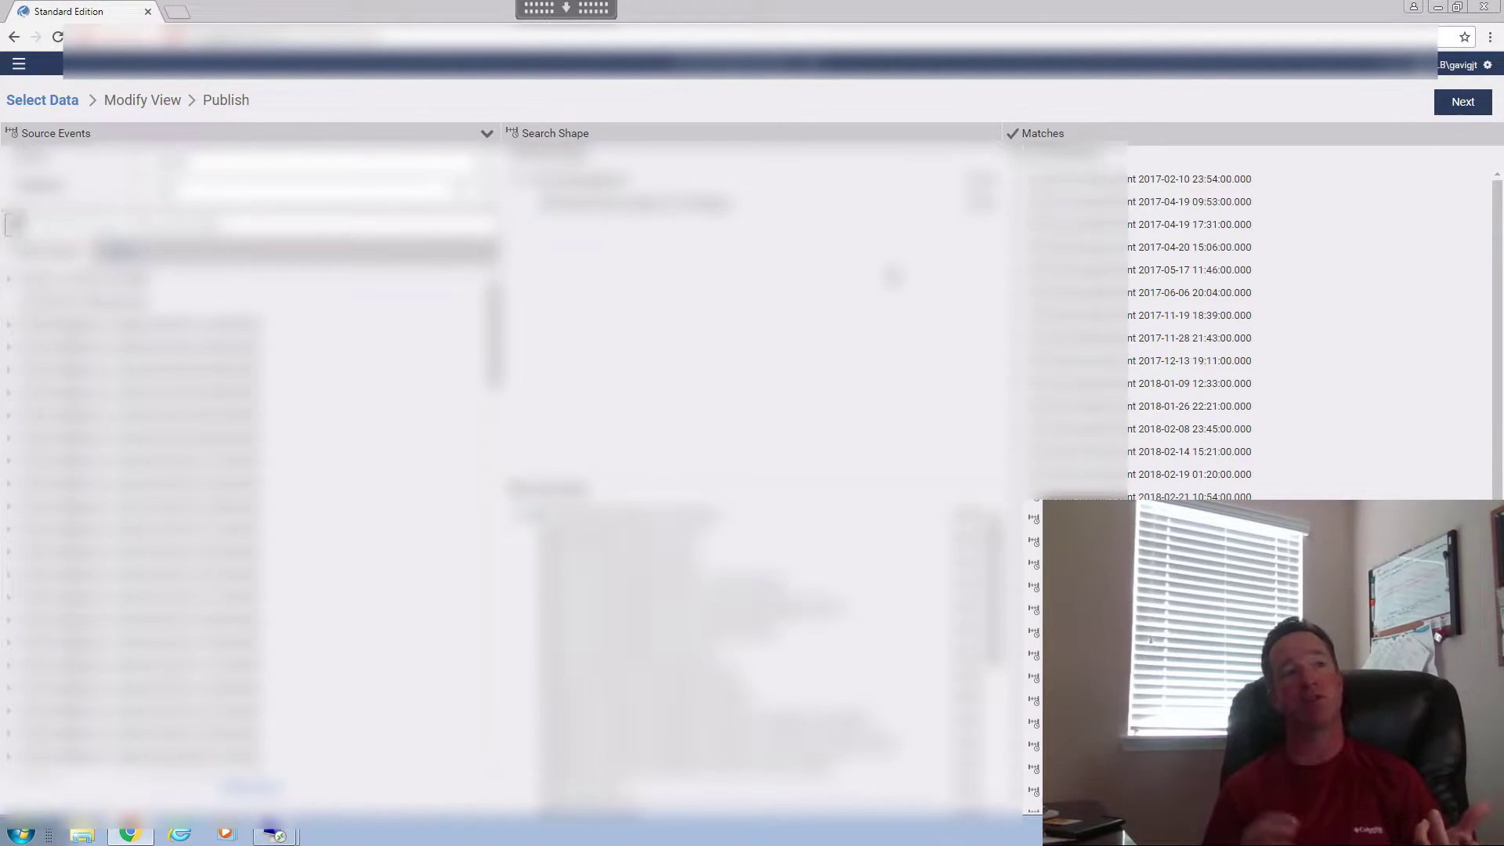
{"action": "left_click", "coordinate": [1476, 107]}
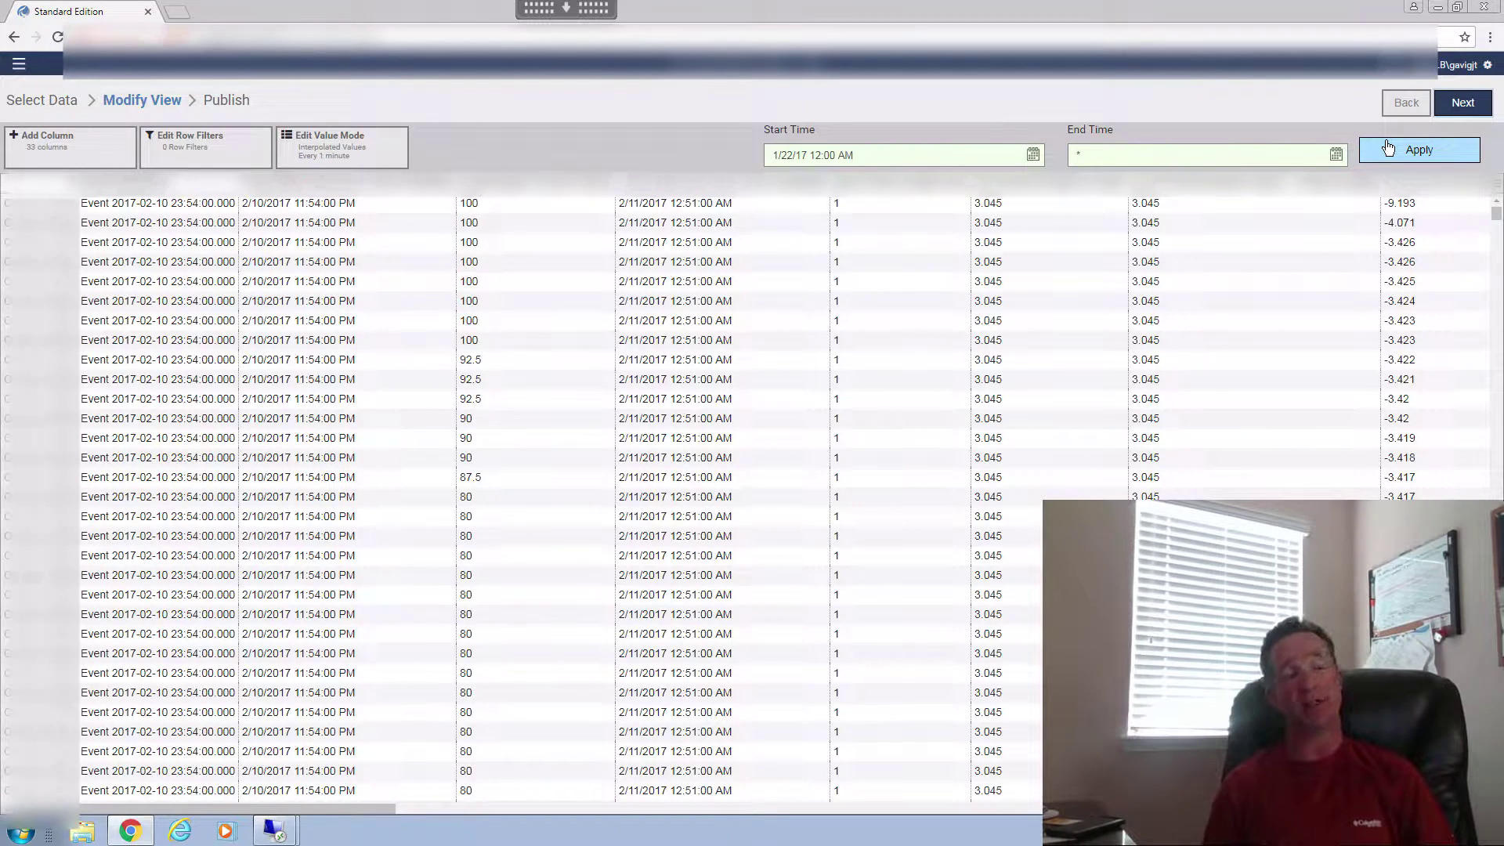
{"action": "left_click", "coordinate": [1388, 148]}
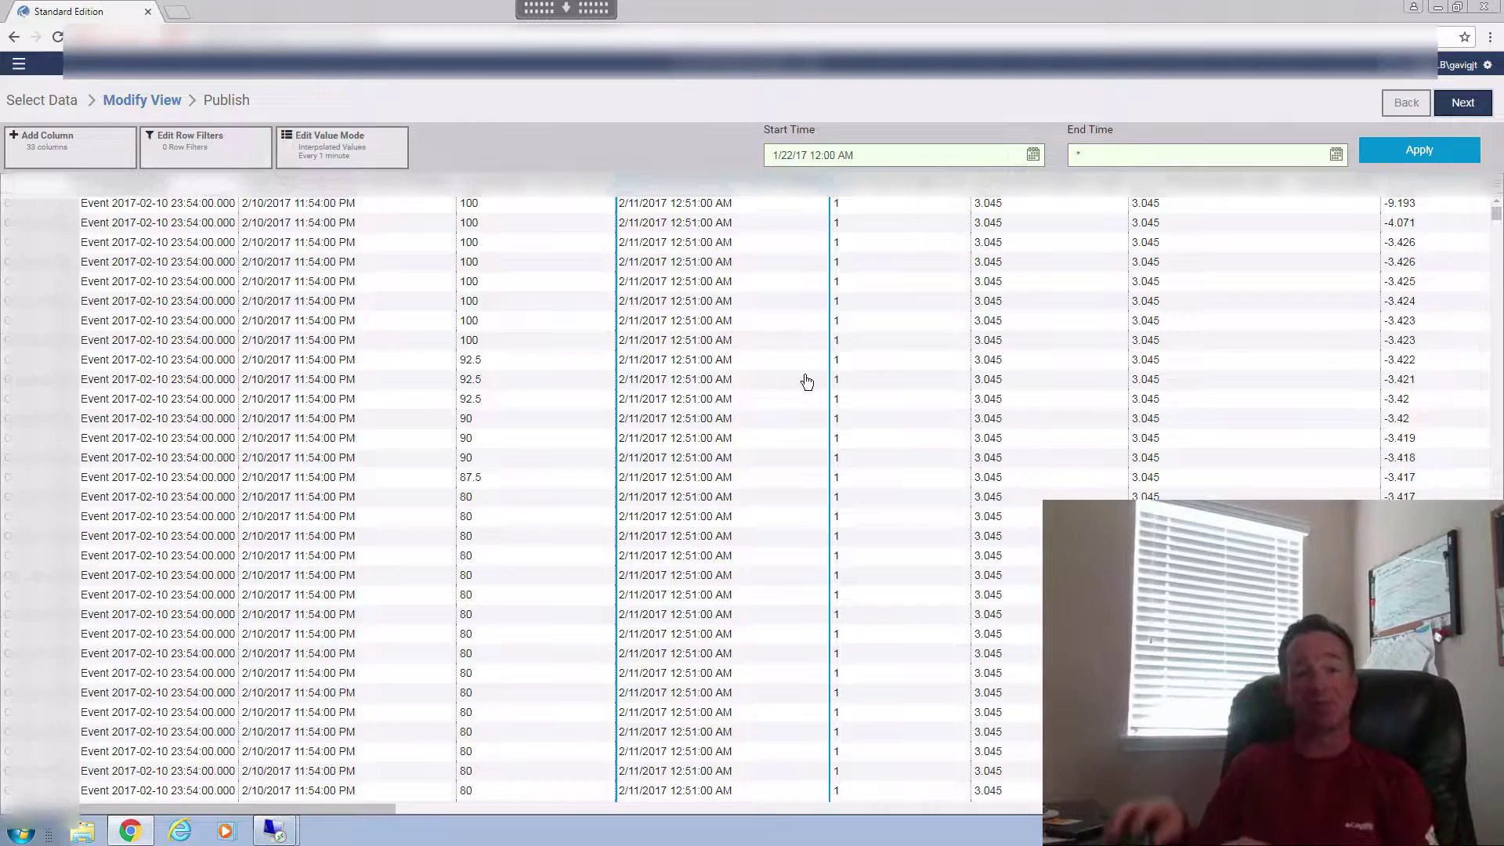
{"action": "left_click", "coordinate": [82, 160]}
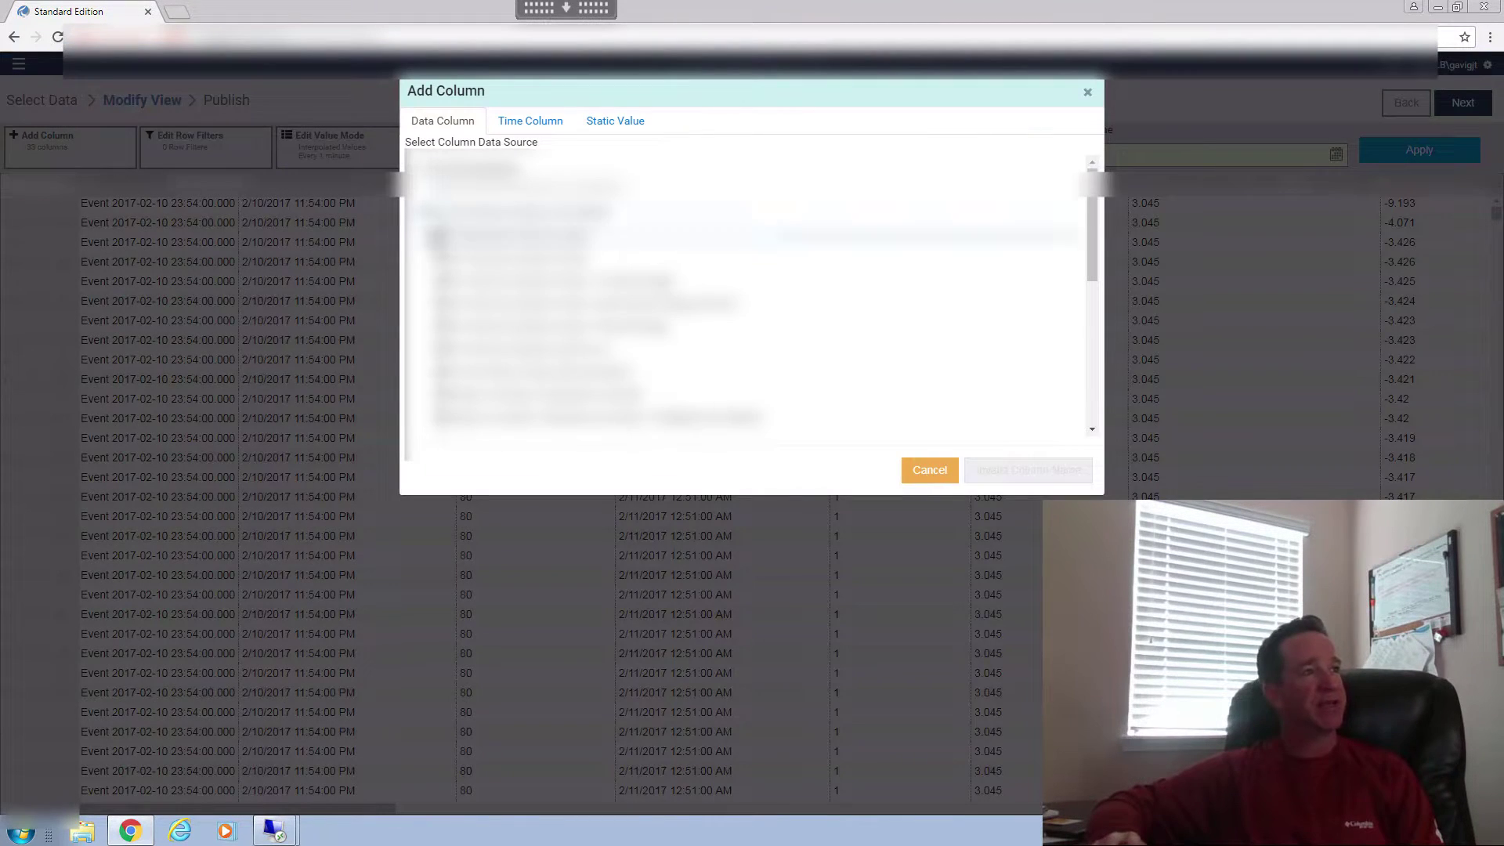
{"action": "left_click", "coordinate": [528, 126]}
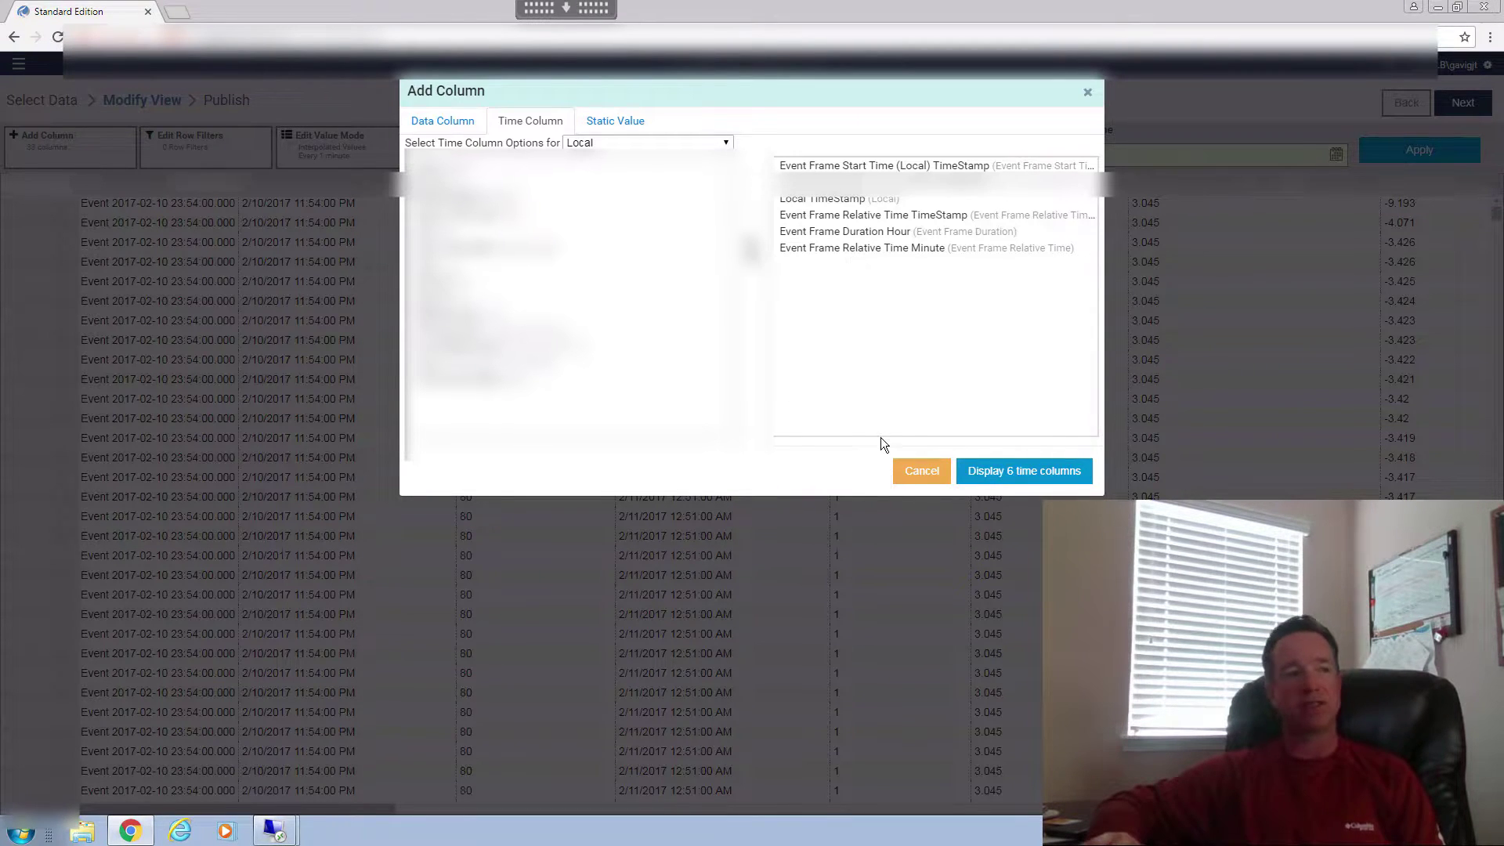
{"action": "left_click", "coordinate": [921, 471]}
Check PI System Explorer and PI SQL Commander, then bring the Power BI report forward.
{"action": "mouse_move", "coordinate": [291, 831]}
{"action": "left_click", "coordinate": [275, 796]}
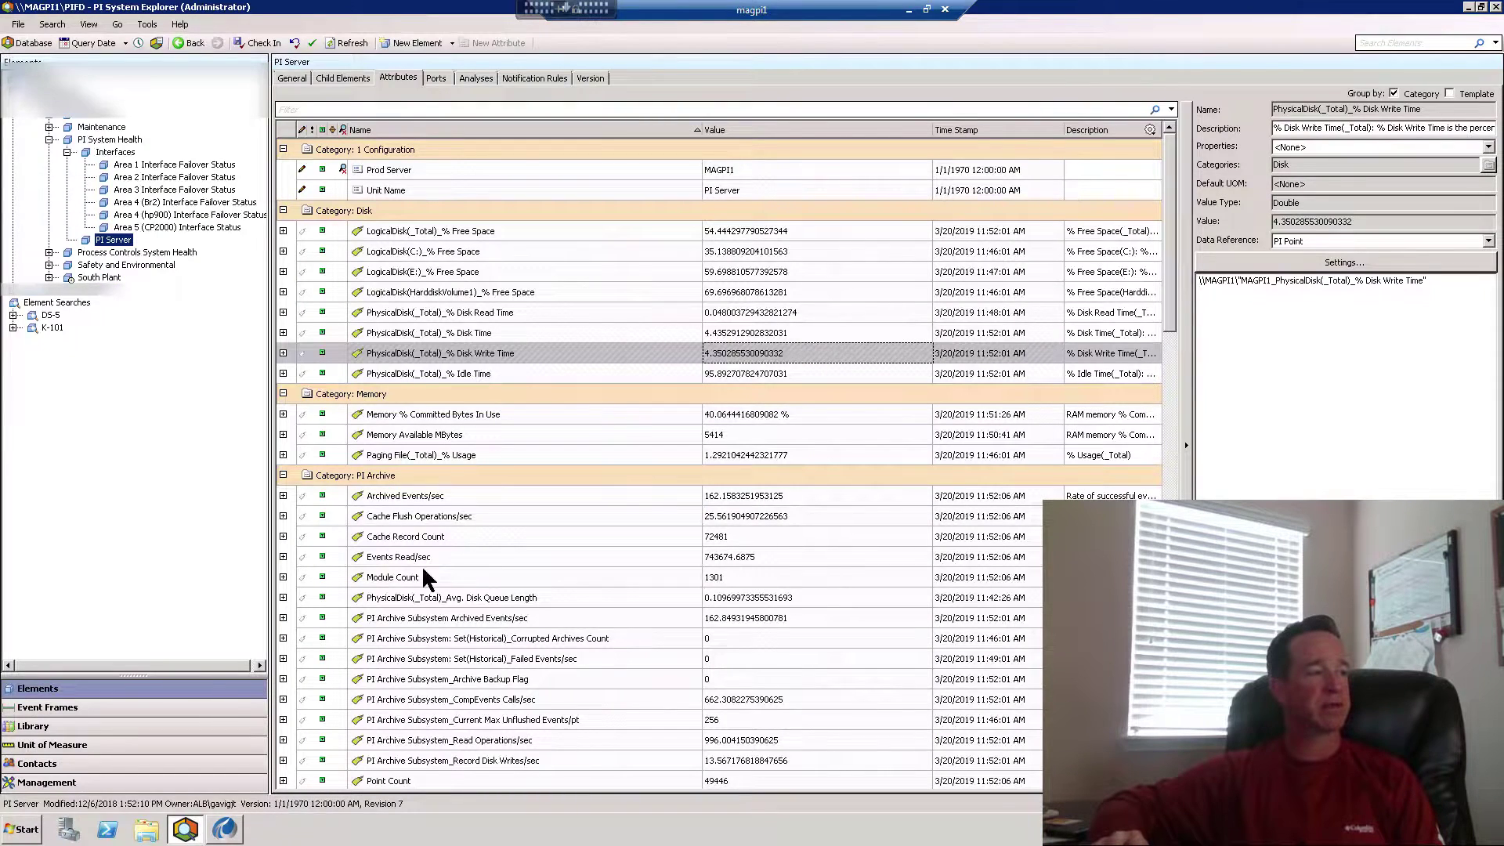
{"action": "left_click", "coordinate": [912, 11]}
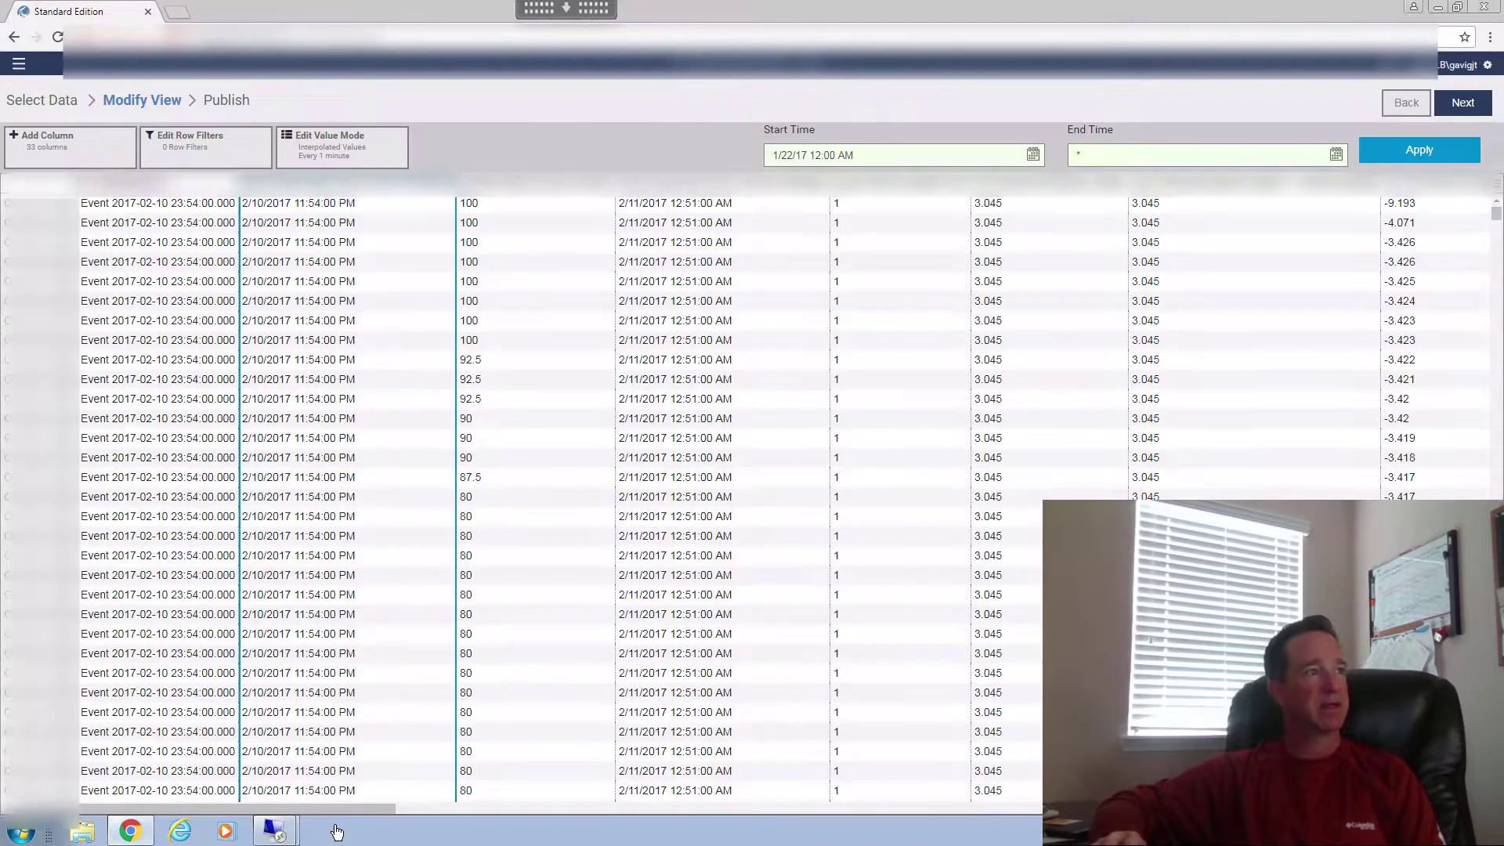
{"action": "mouse_move", "coordinate": [280, 836]}
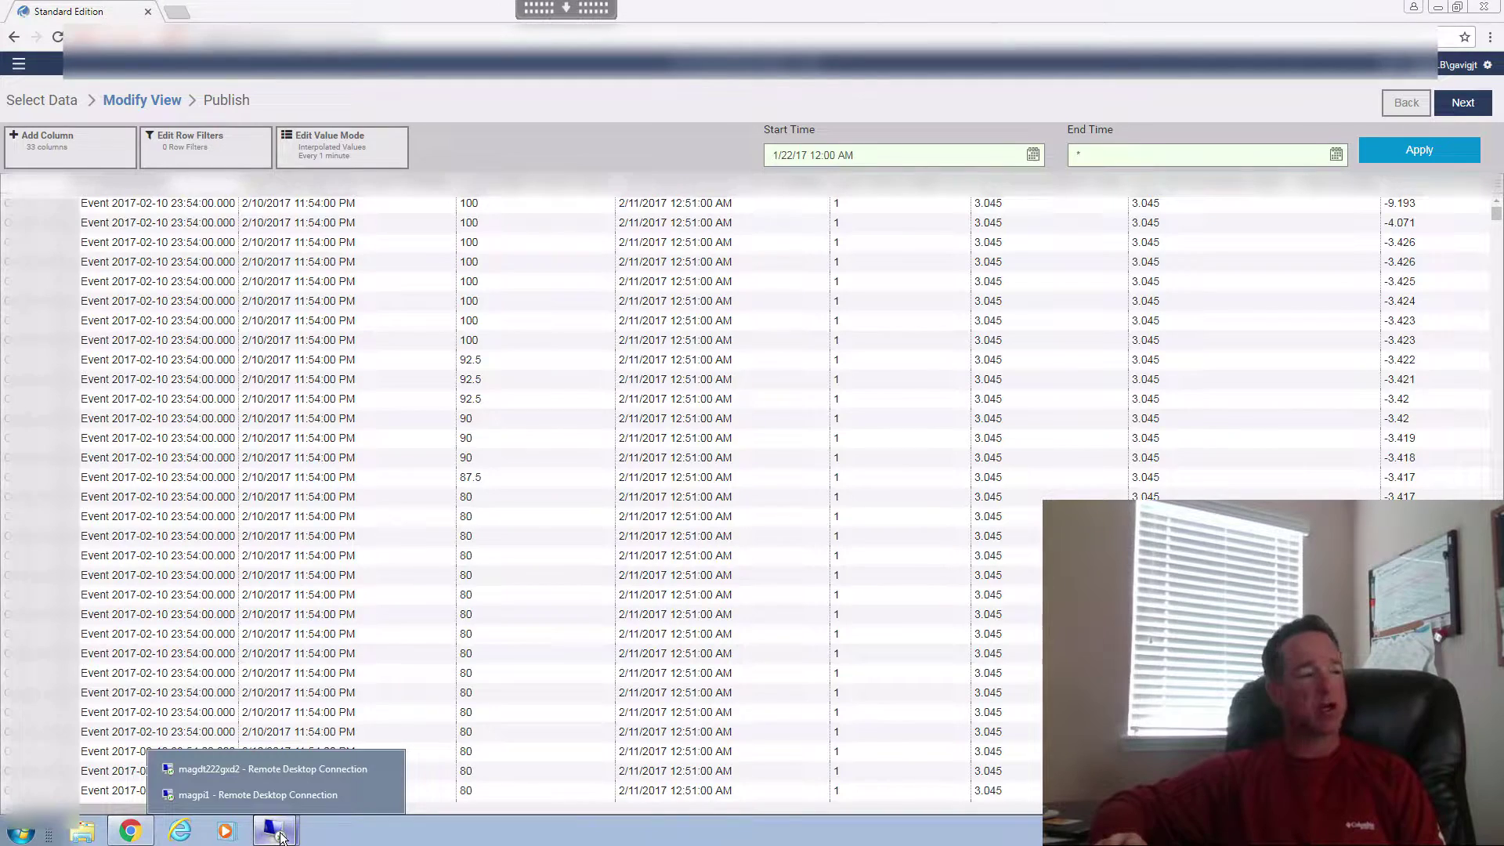
{"action": "left_click", "coordinate": [265, 768]}
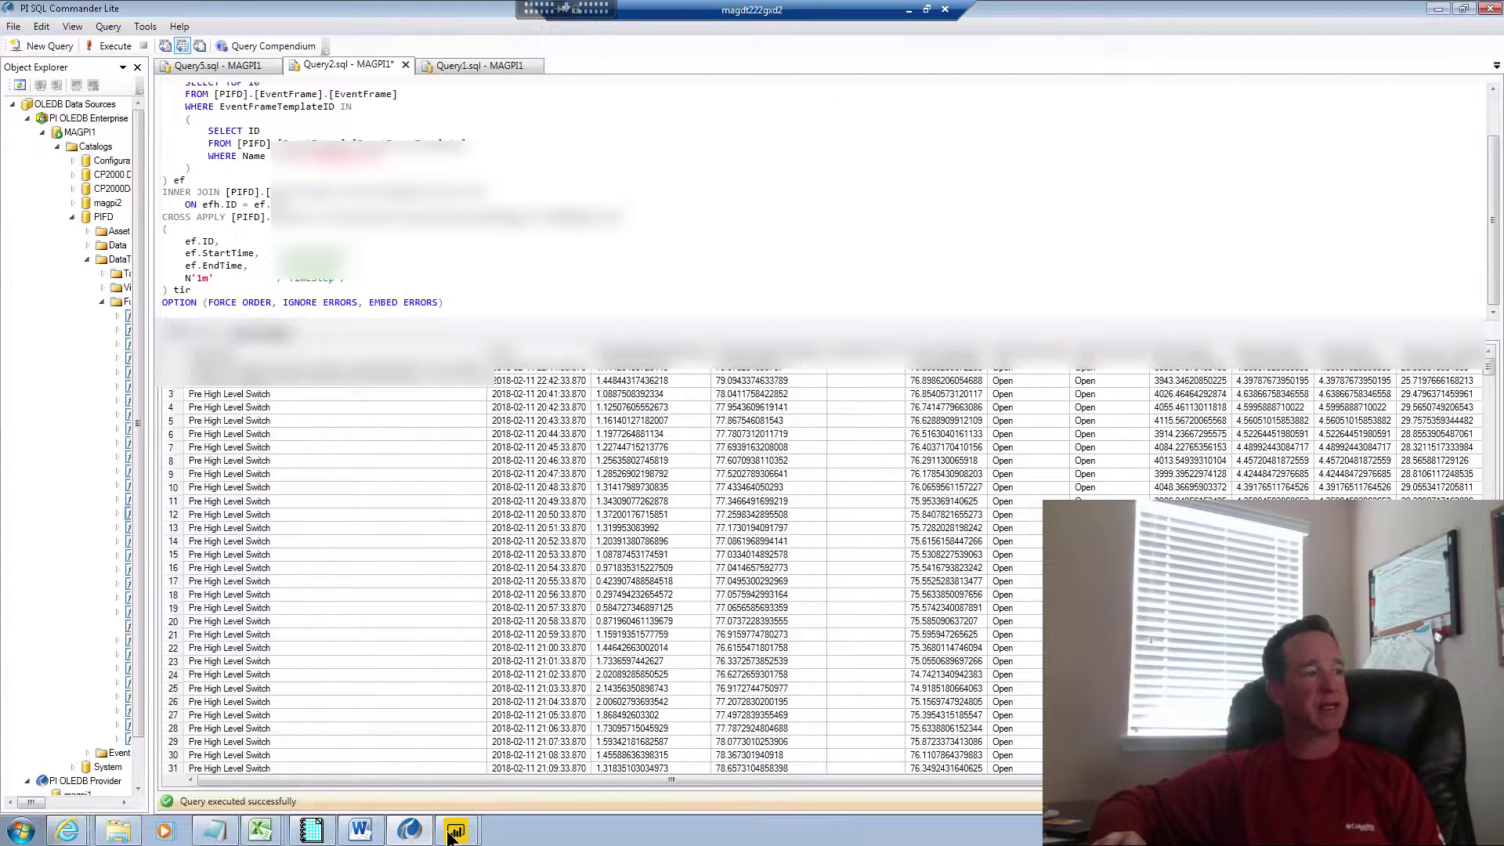
{"action": "mouse_move", "coordinate": [451, 836]}
{"action": "left_click", "coordinate": [445, 778]}
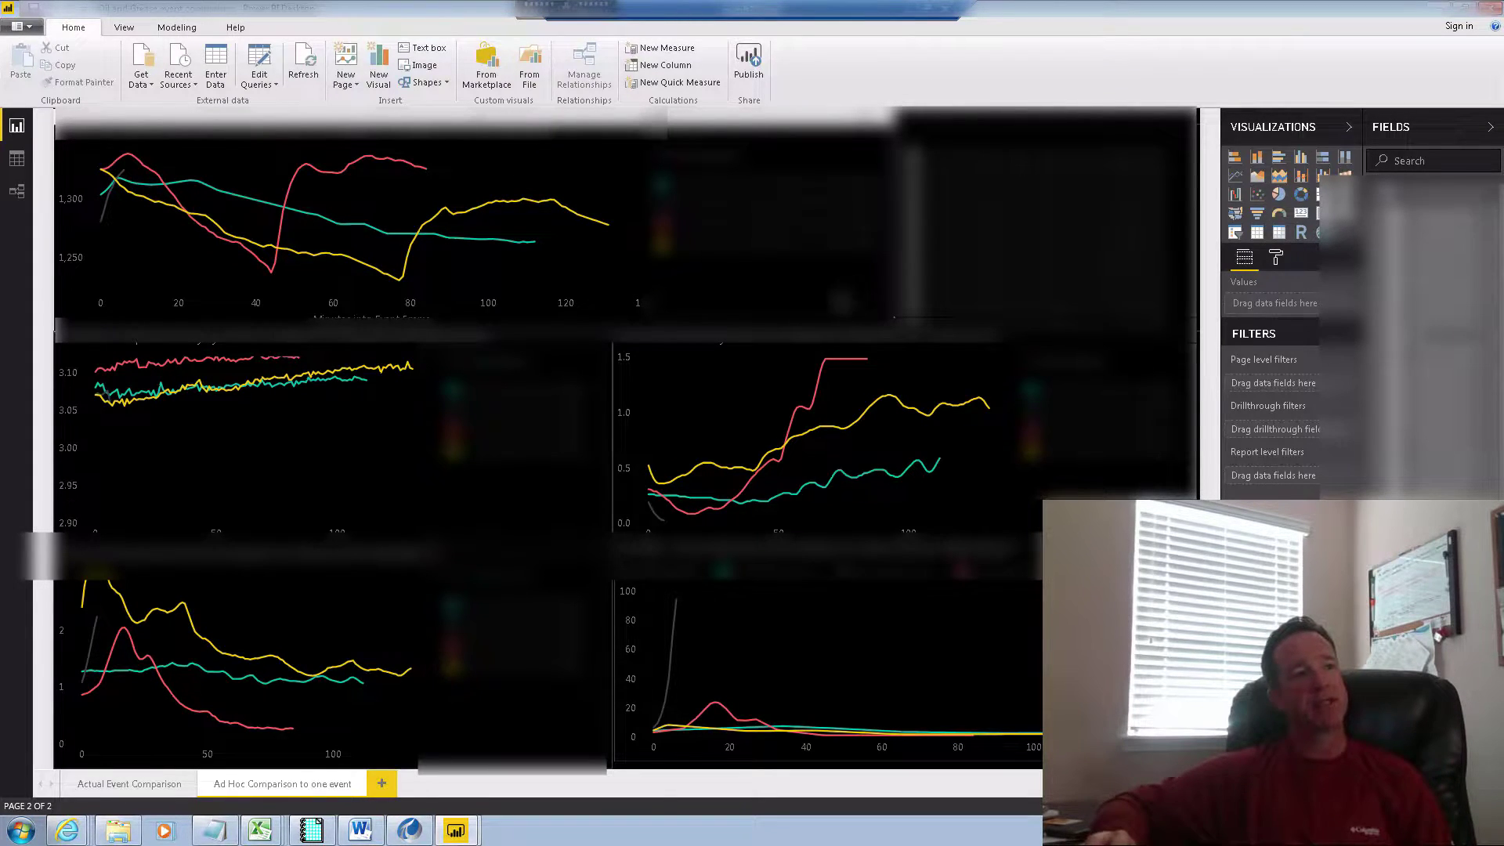
Select the top line chart on the event comparison page to view its fields.
{"action": "left_click", "coordinate": [999, 301]}
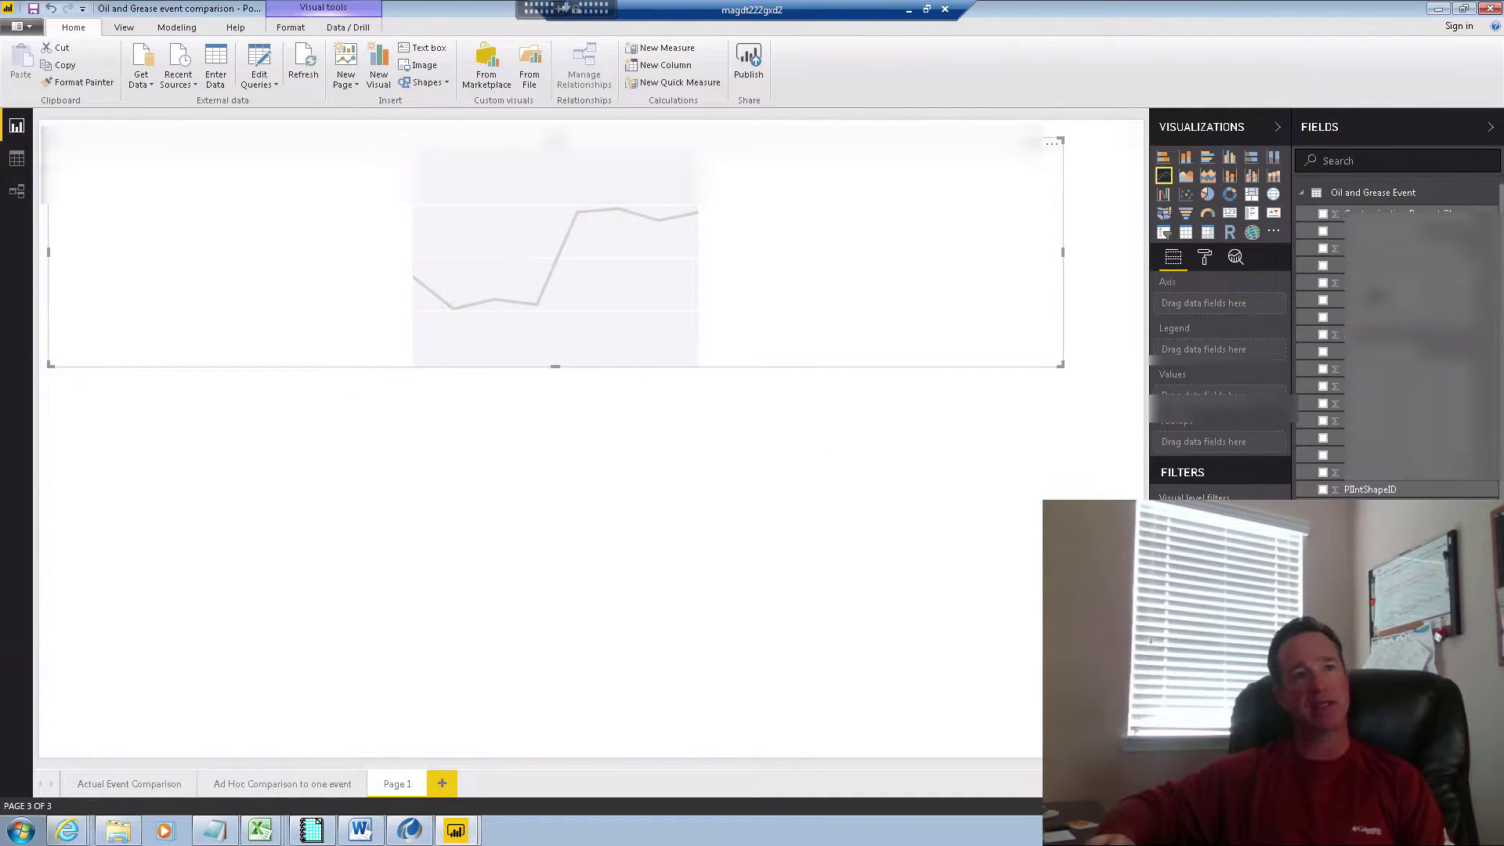
Chart averaged values over Event Frame Relative Time, with events as the legend.
{"action": "left_click_drag", "start_coordinate": [1394, 287], "coordinate": [1244, 310]}
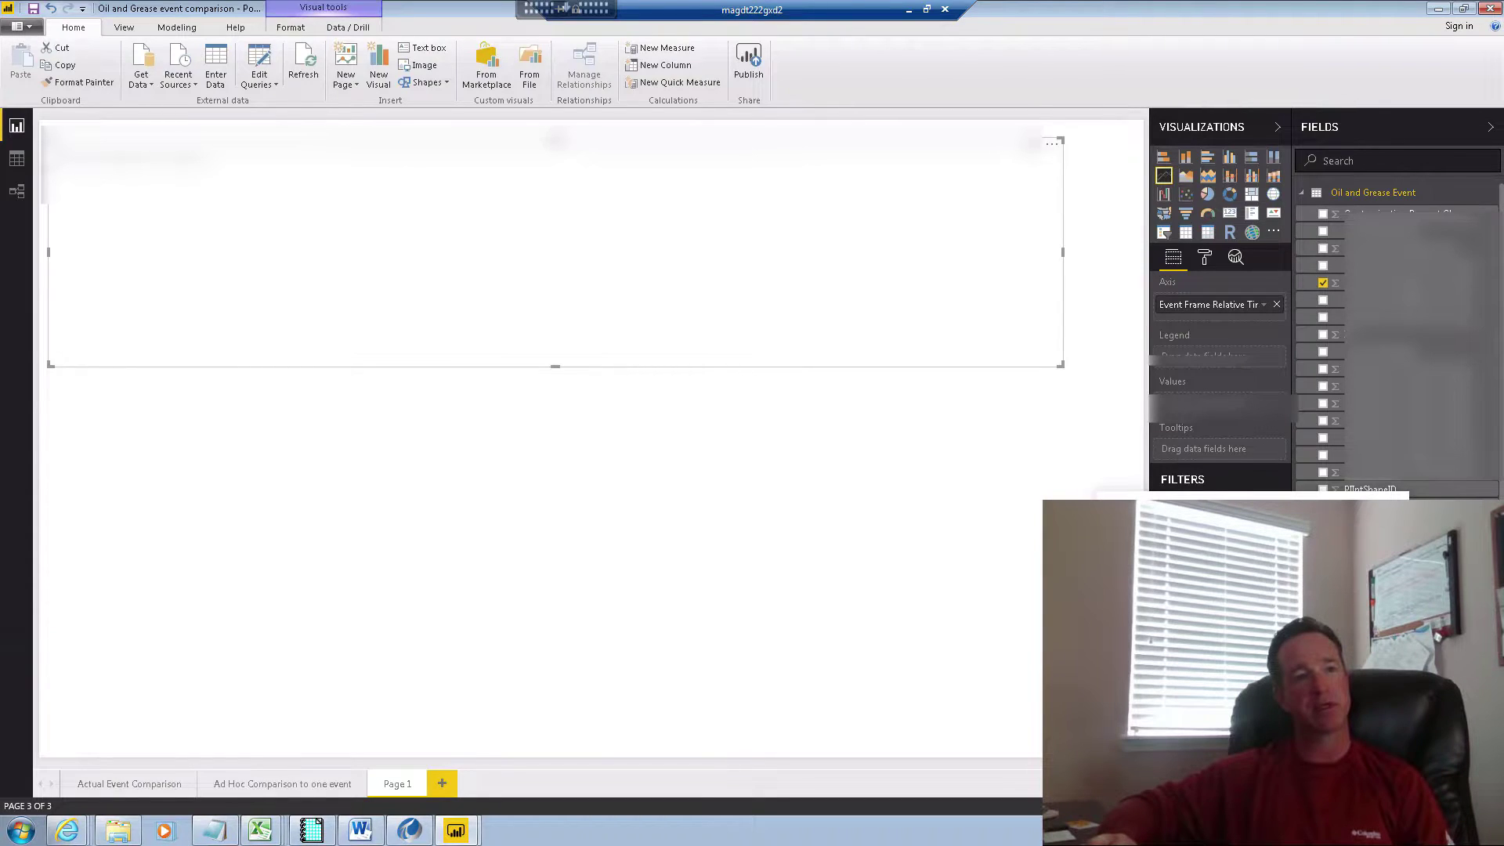
{"action": "left_click_drag", "start_coordinate": [1409, 490], "coordinate": [1207, 400]}
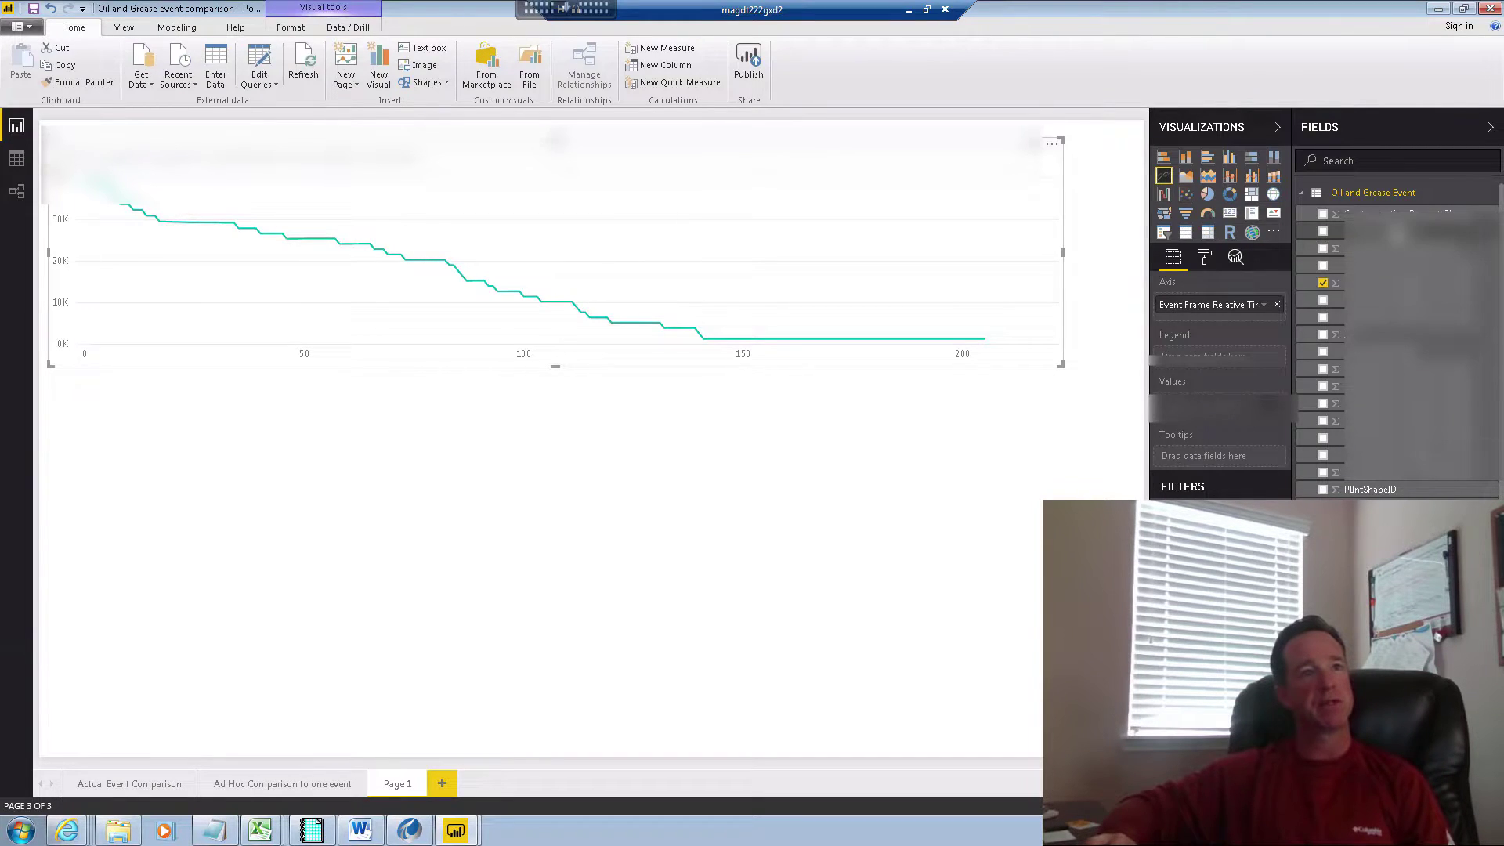
{"action": "left_click_drag", "start_coordinate": [1210, 305], "coordinate": [1240, 367]}
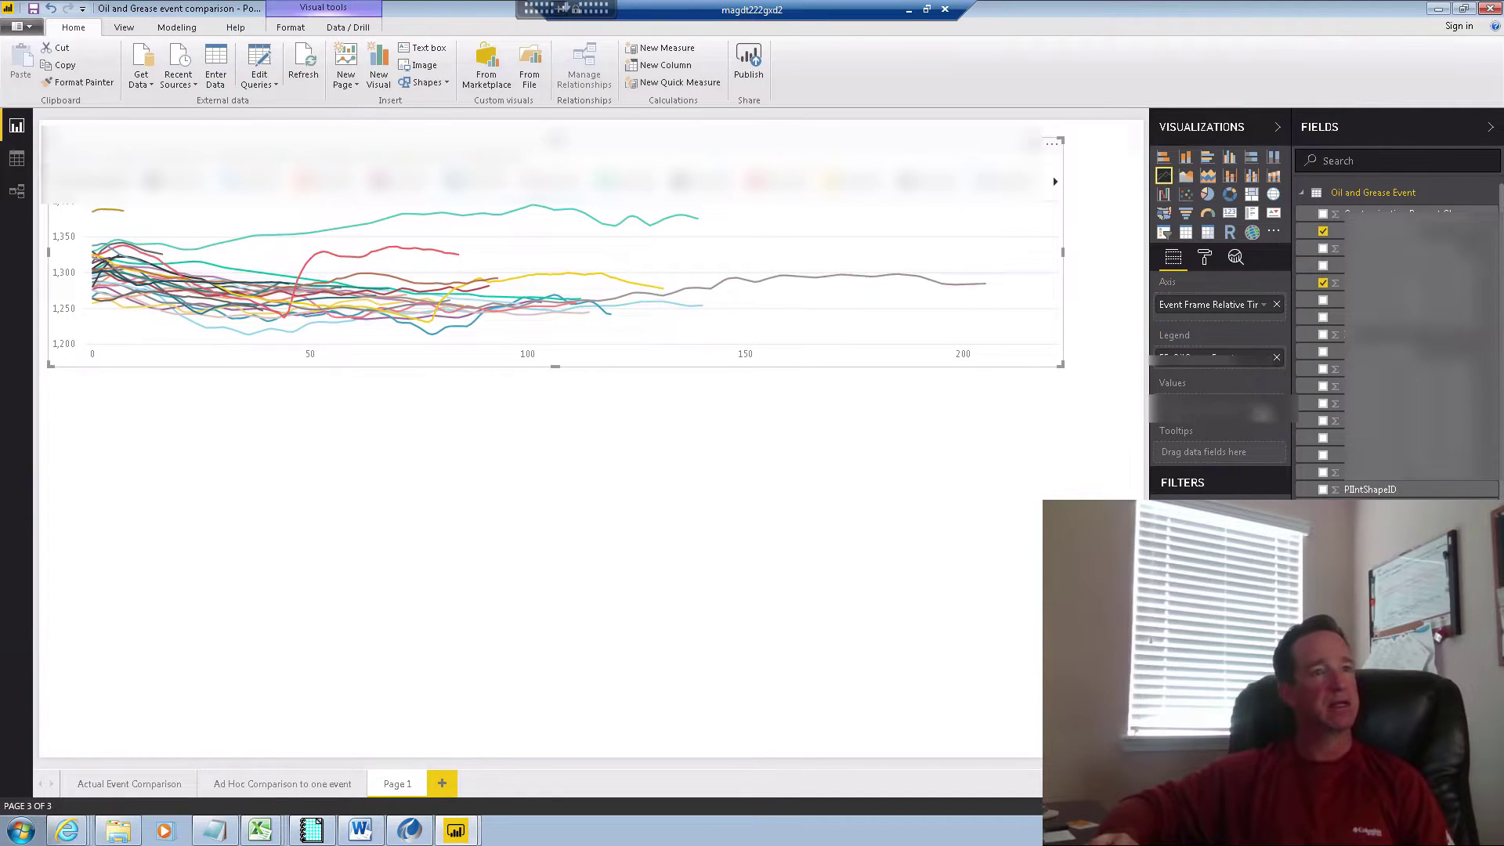
{"action": "left_click", "coordinate": [1263, 408]}
{"action": "left_click", "coordinate": [1291, 481]}
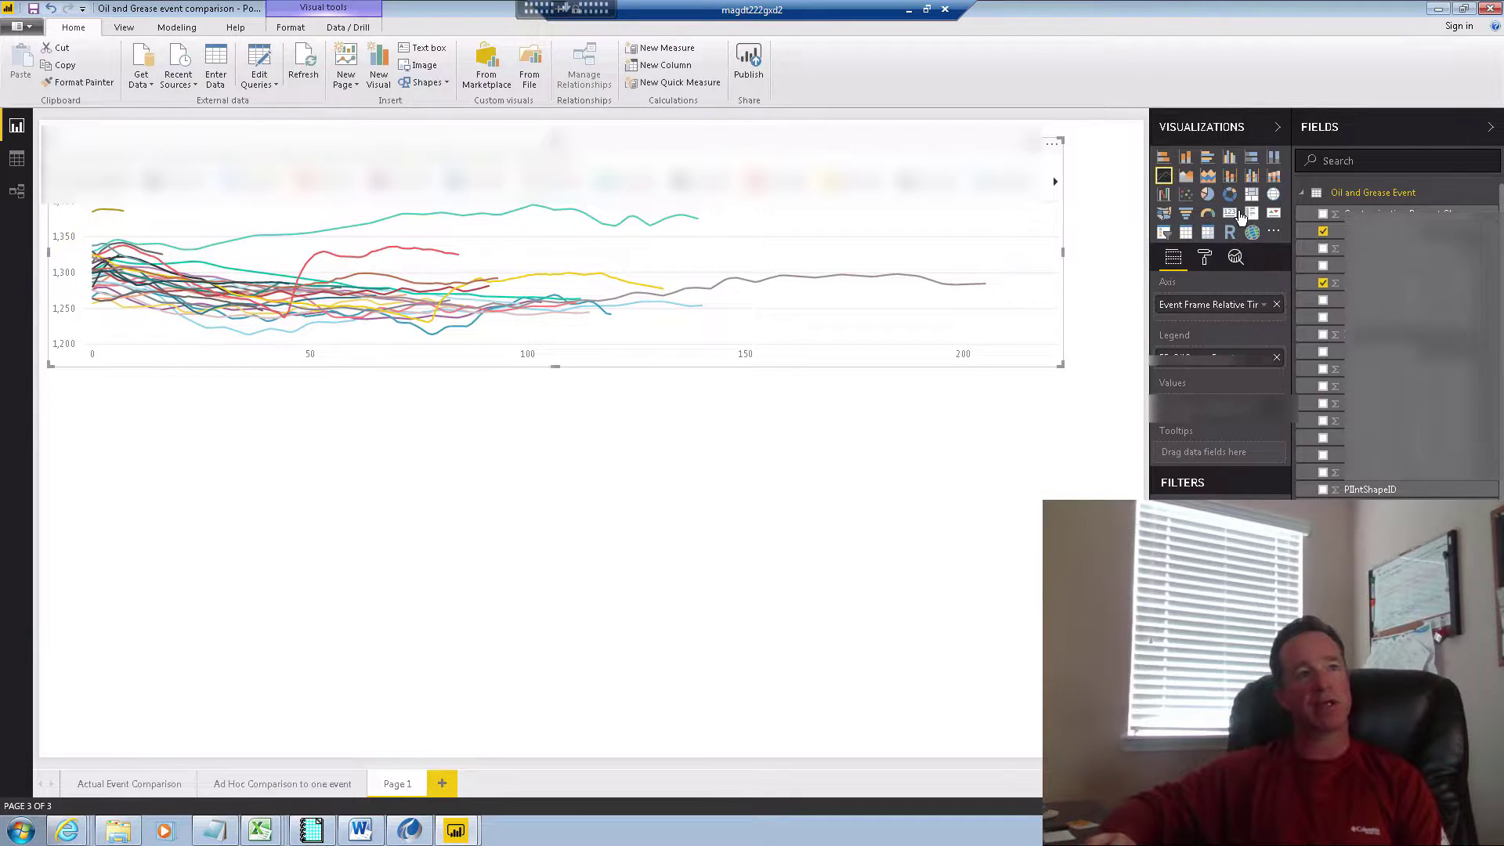
Add a slicer listing the events, with Show Select All turned on in Selection Controls.
{"action": "left_click", "coordinate": [1065, 405]}
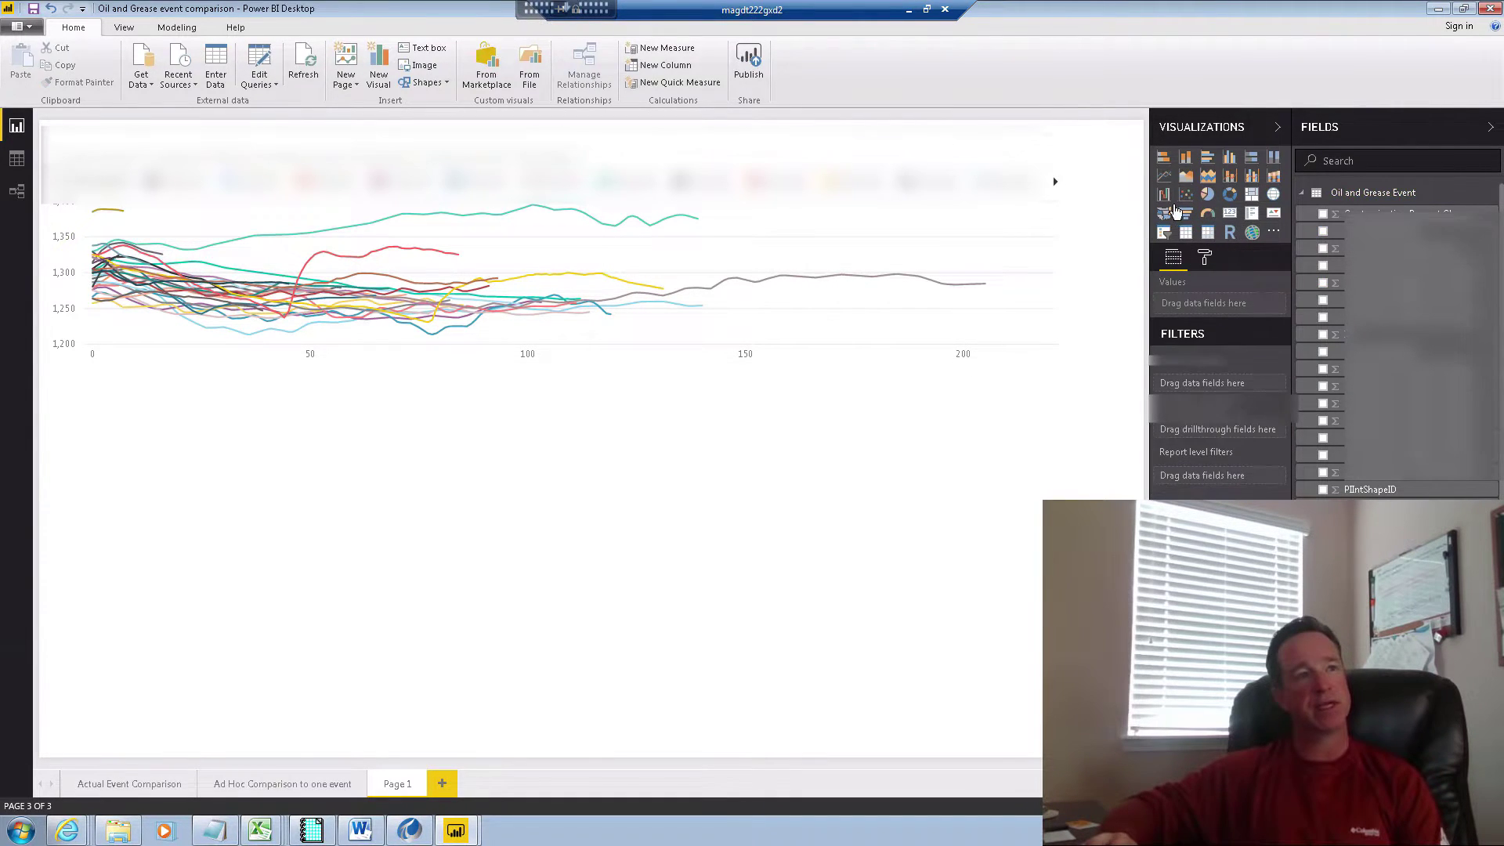
{"action": "left_click", "coordinate": [1165, 232]}
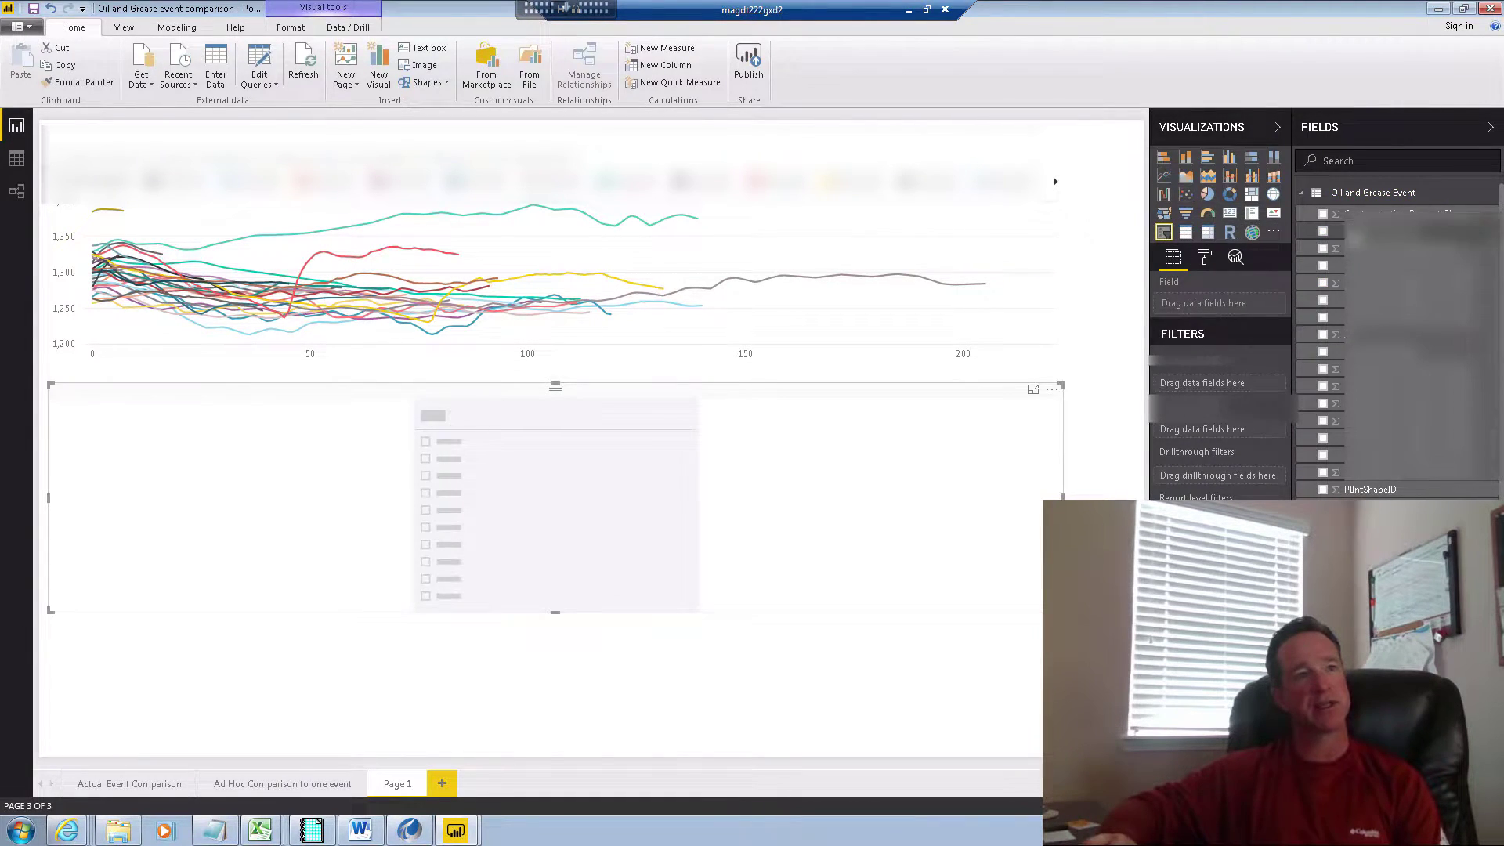
{"action": "left_click", "coordinate": [1323, 231]}
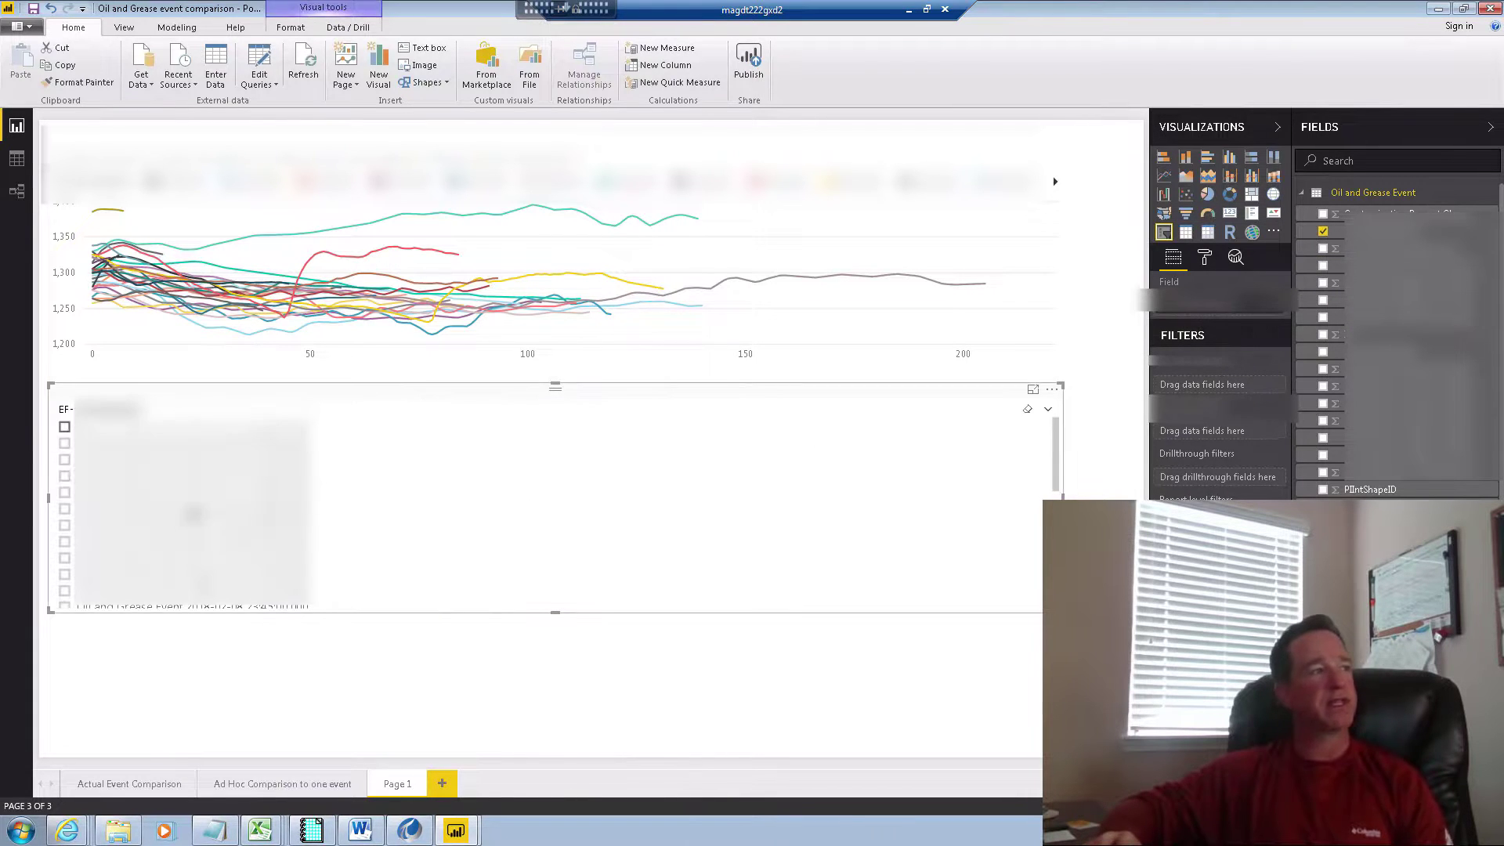
{"action": "left_click", "coordinate": [1206, 259]}
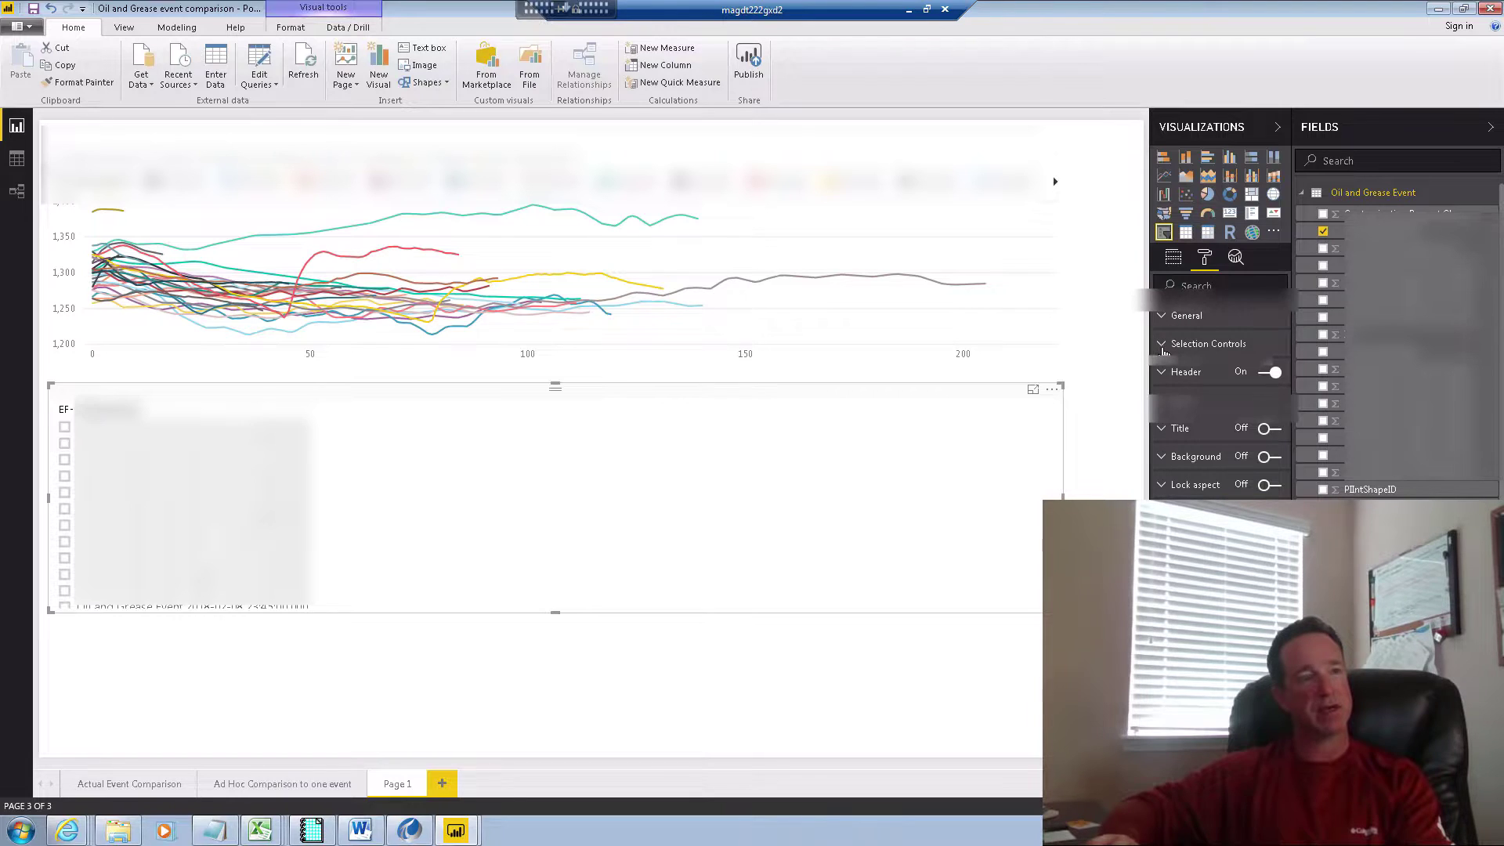
{"action": "left_click", "coordinate": [1167, 349]}
{"action": "left_click", "coordinate": [1265, 372]}
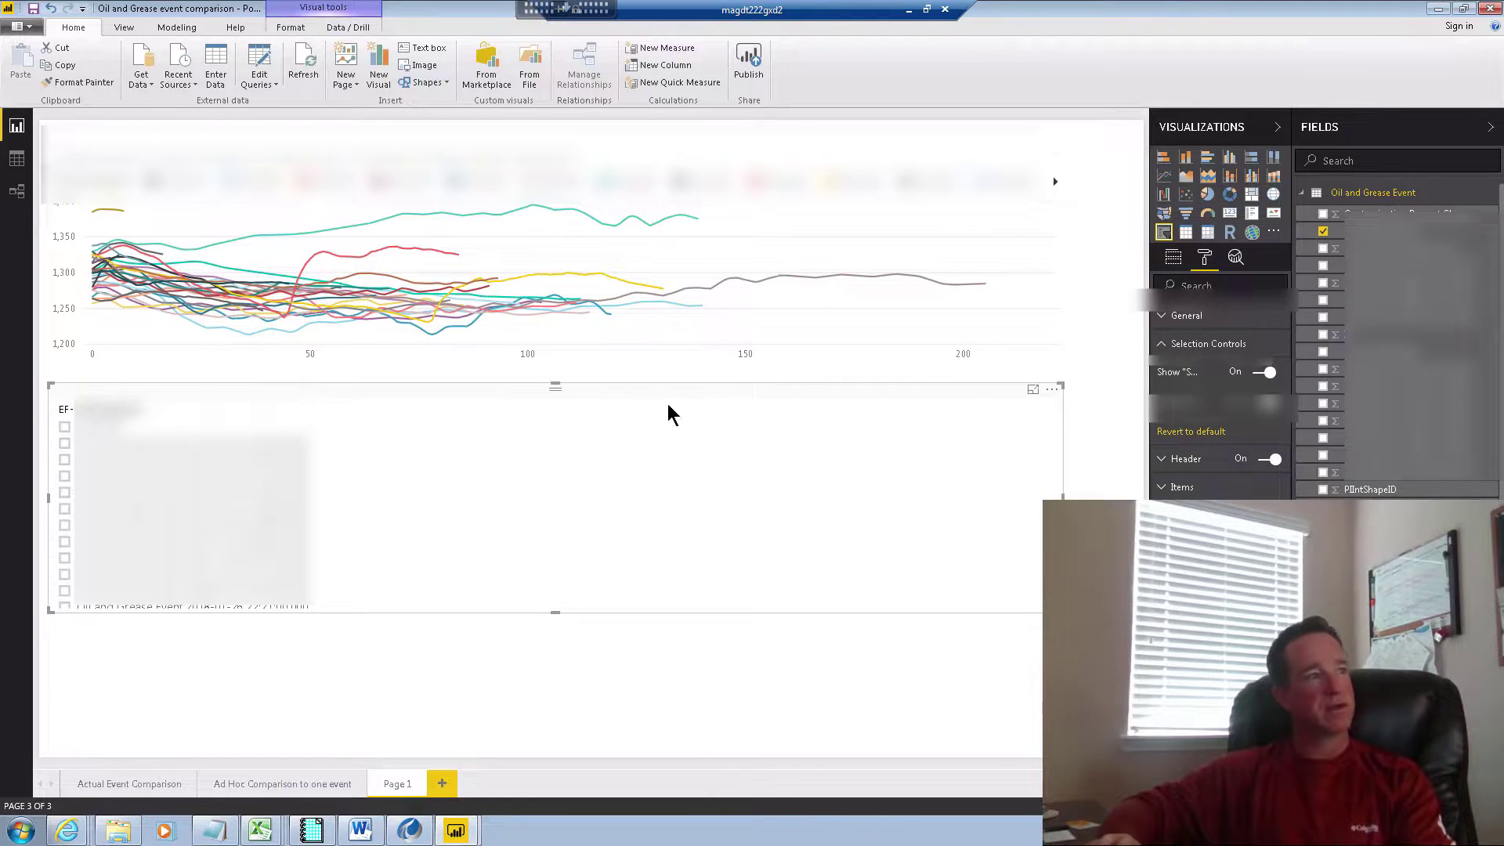
Clear all events in the slicer, then tick four events to compare.
{"action": "left_click", "coordinate": [64, 428]}
{"action": "left_click", "coordinate": [64, 428]}
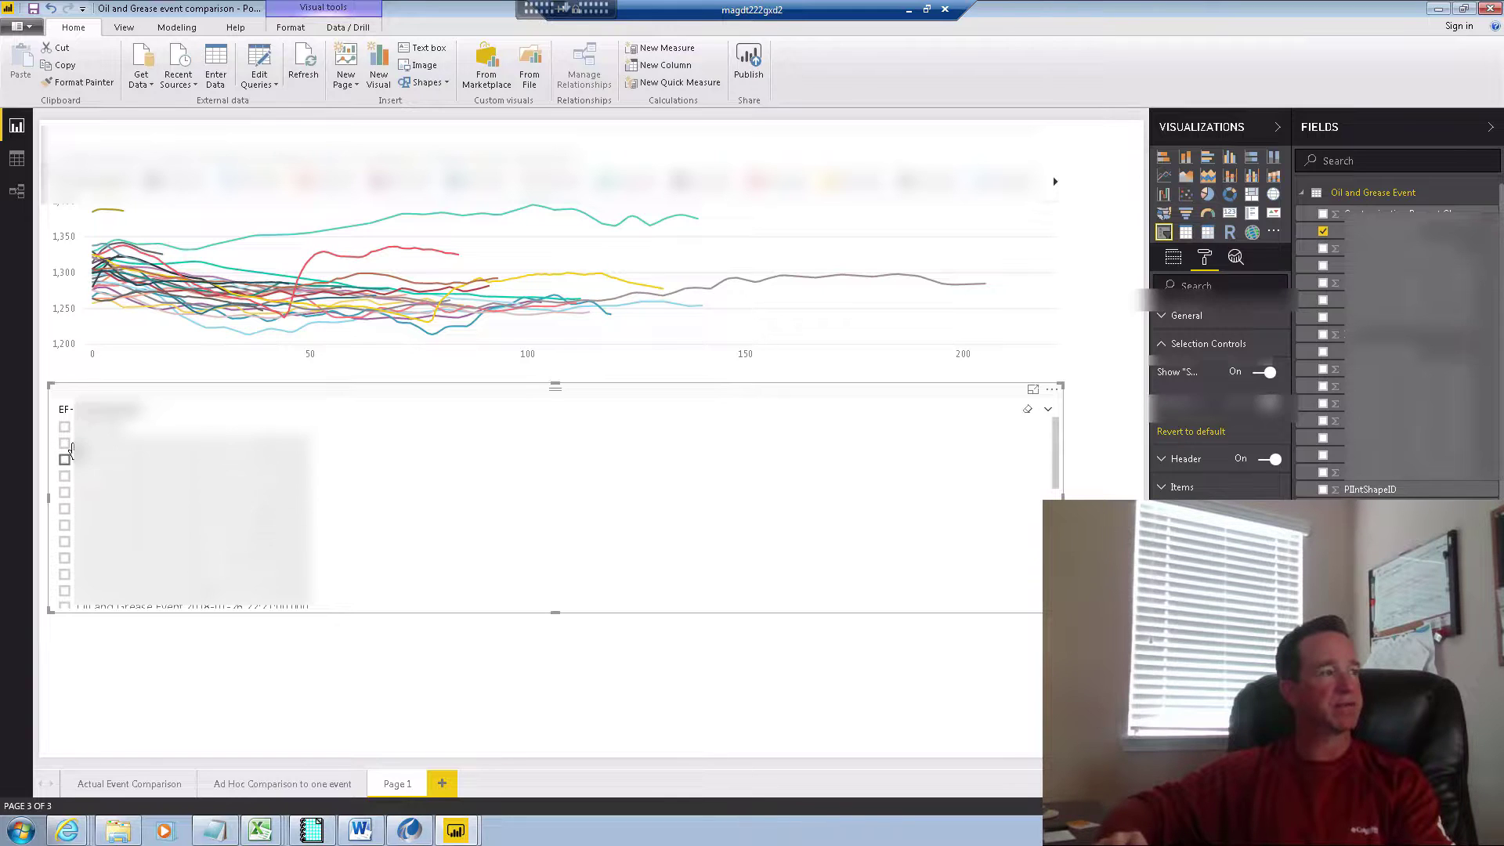
{"action": "left_click", "coordinate": [64, 475]}
{"action": "left_click", "coordinate": [64, 509]}
{"action": "left_click", "coordinate": [66, 542]}
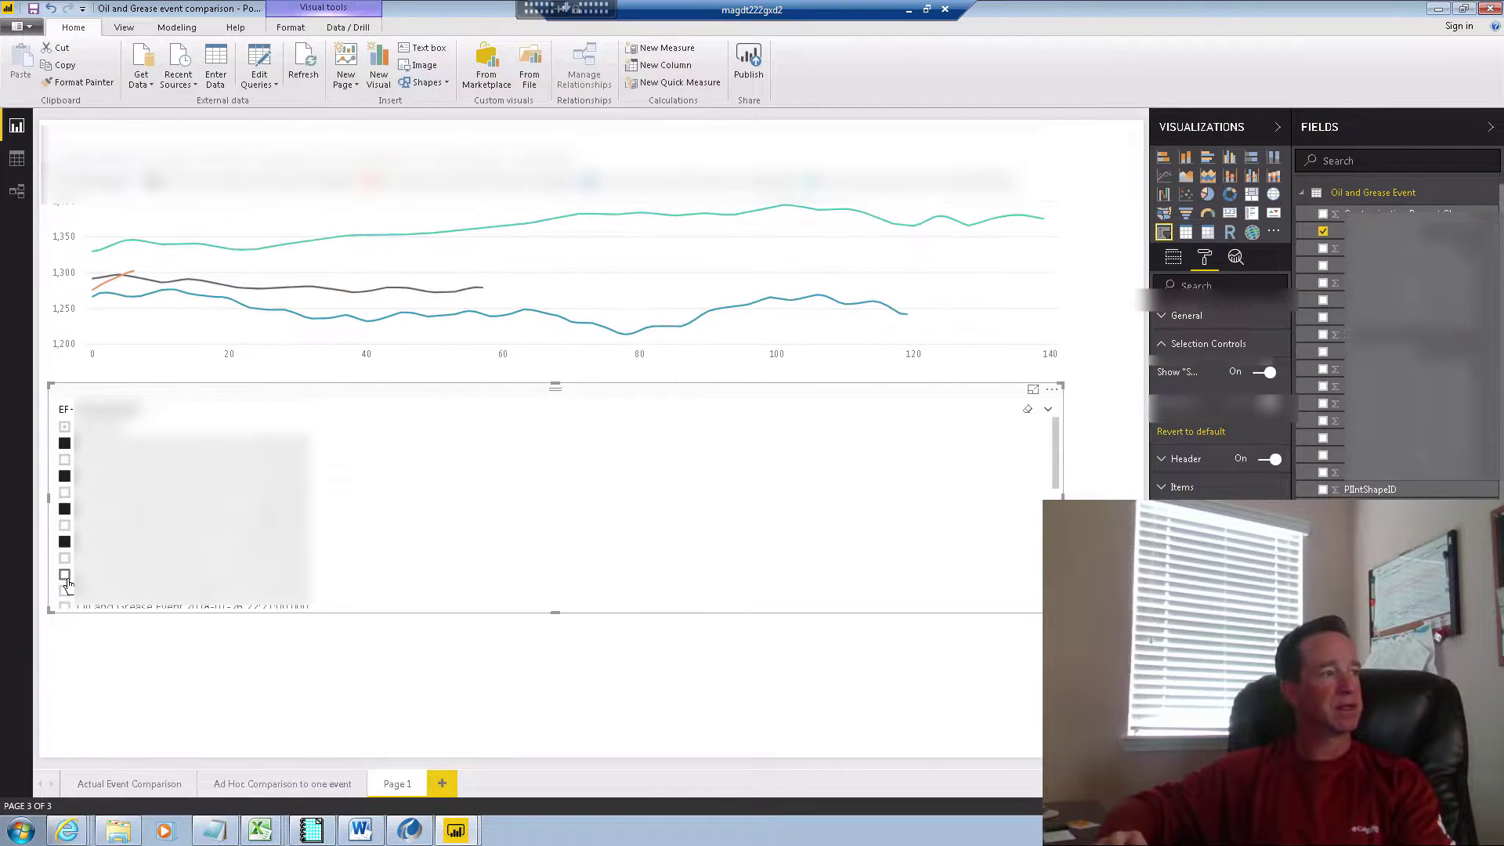
{"action": "left_click", "coordinate": [66, 575]}
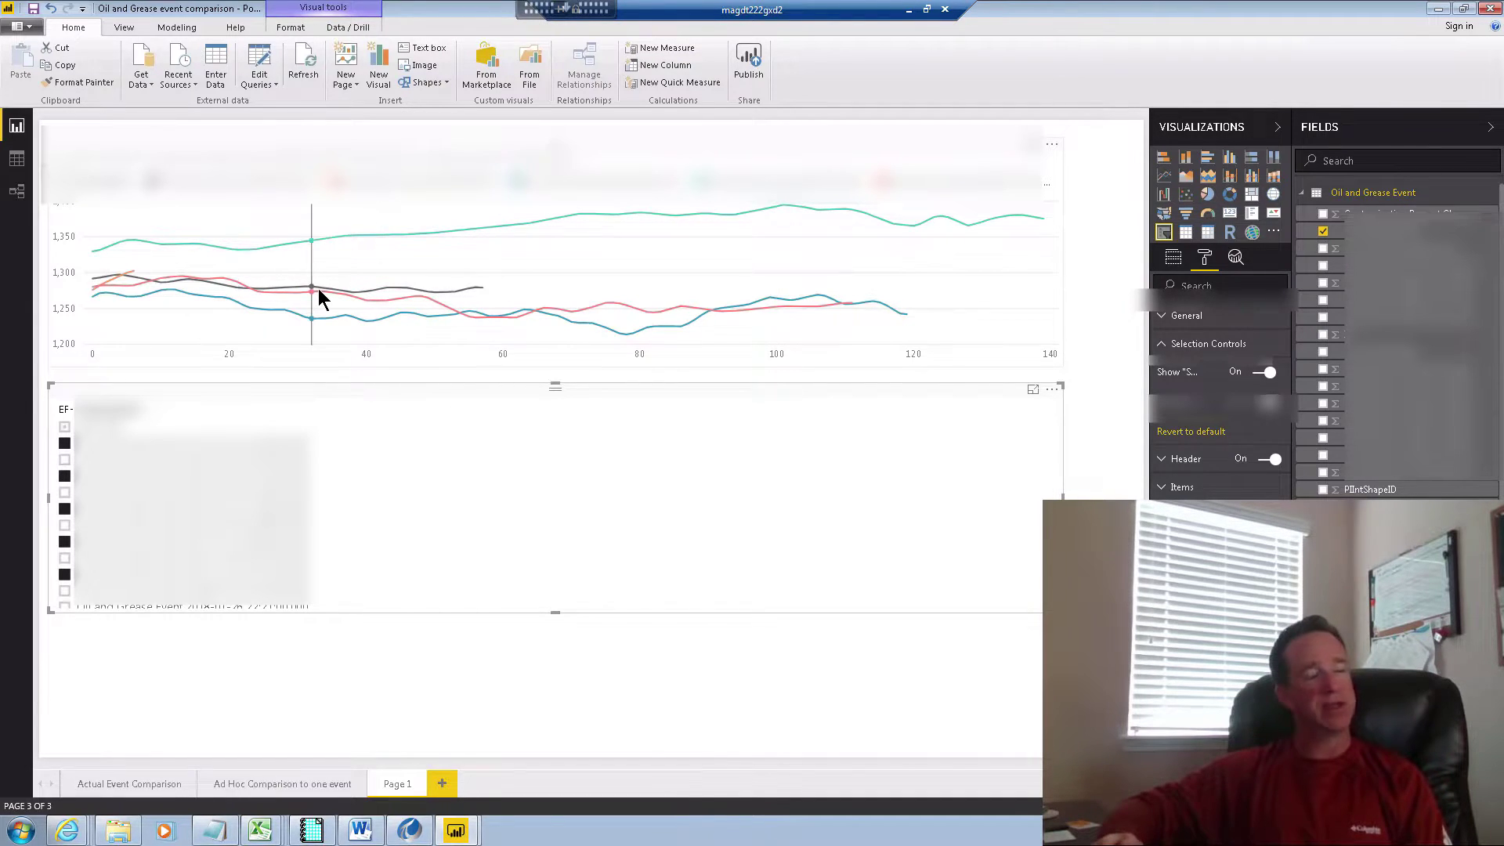
{"action": "mouse_move", "coordinate": [319, 292]}
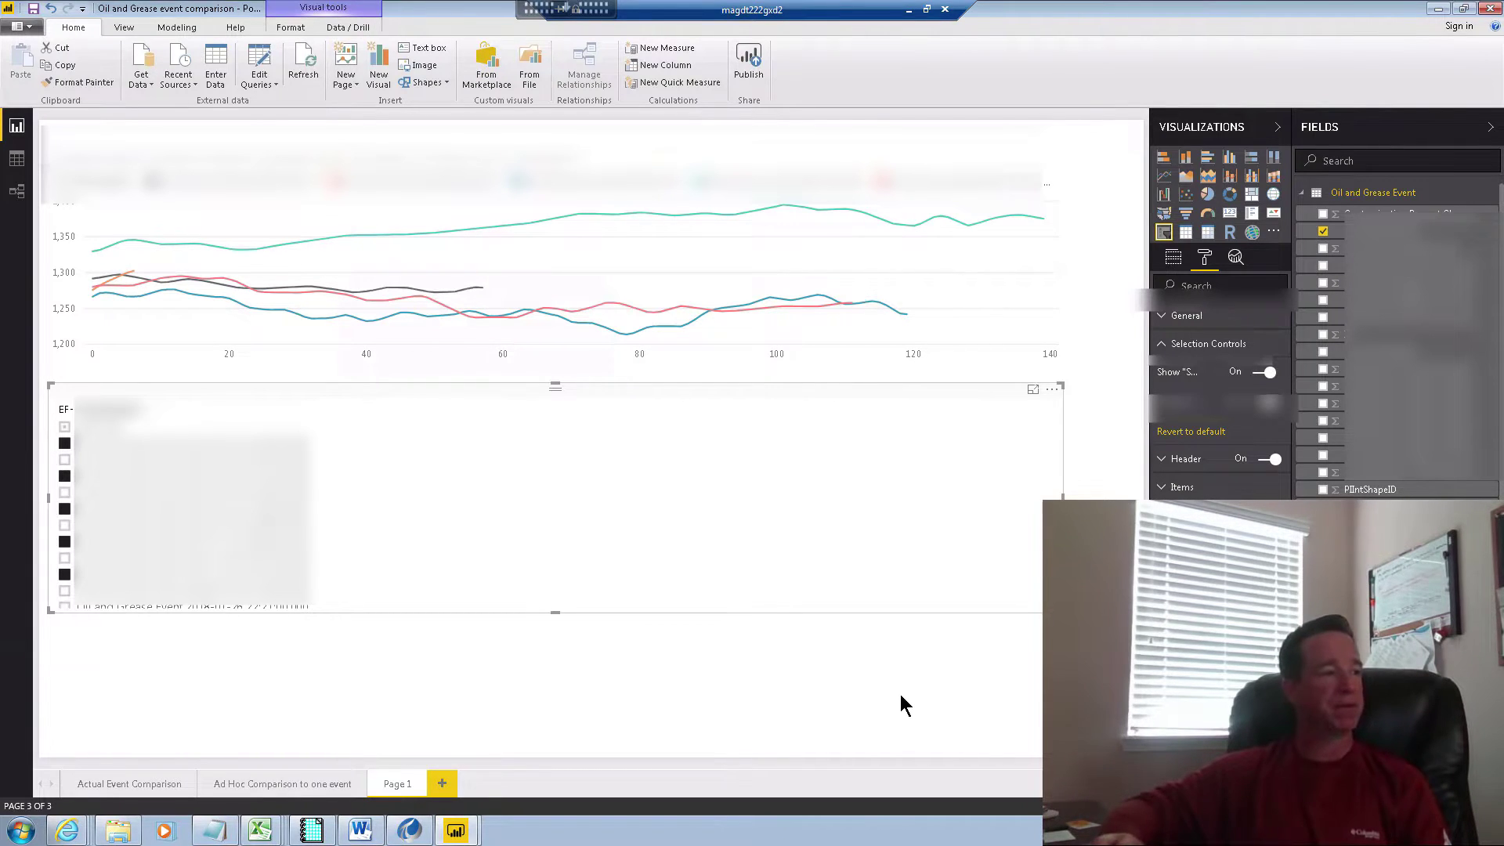
Bring the Untitled PI server report forward and clear its existing chart.
{"action": "mouse_move", "coordinate": [455, 838]}
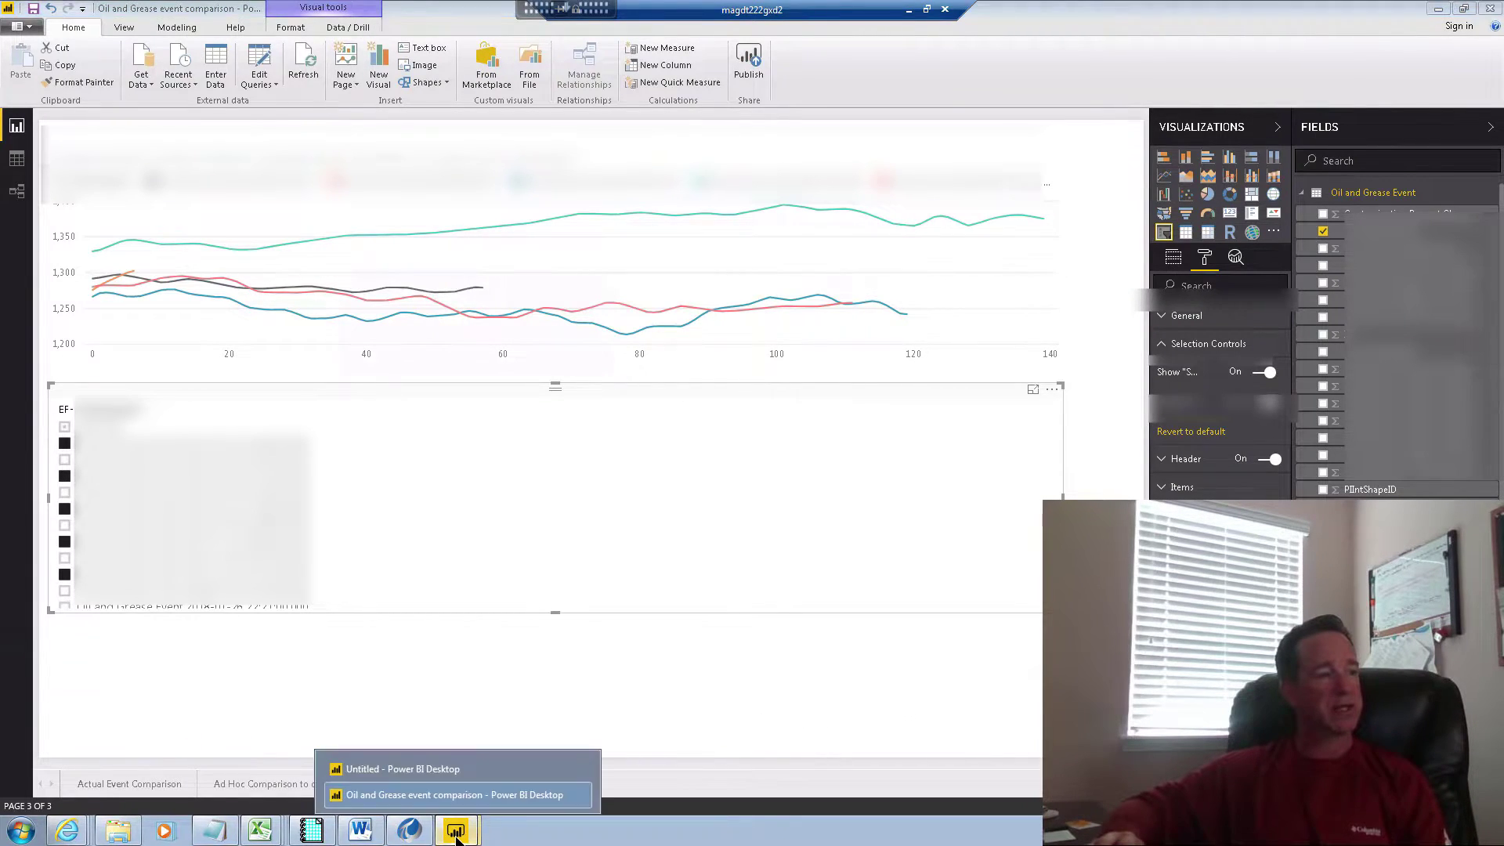
{"action": "left_click", "coordinate": [430, 768]}
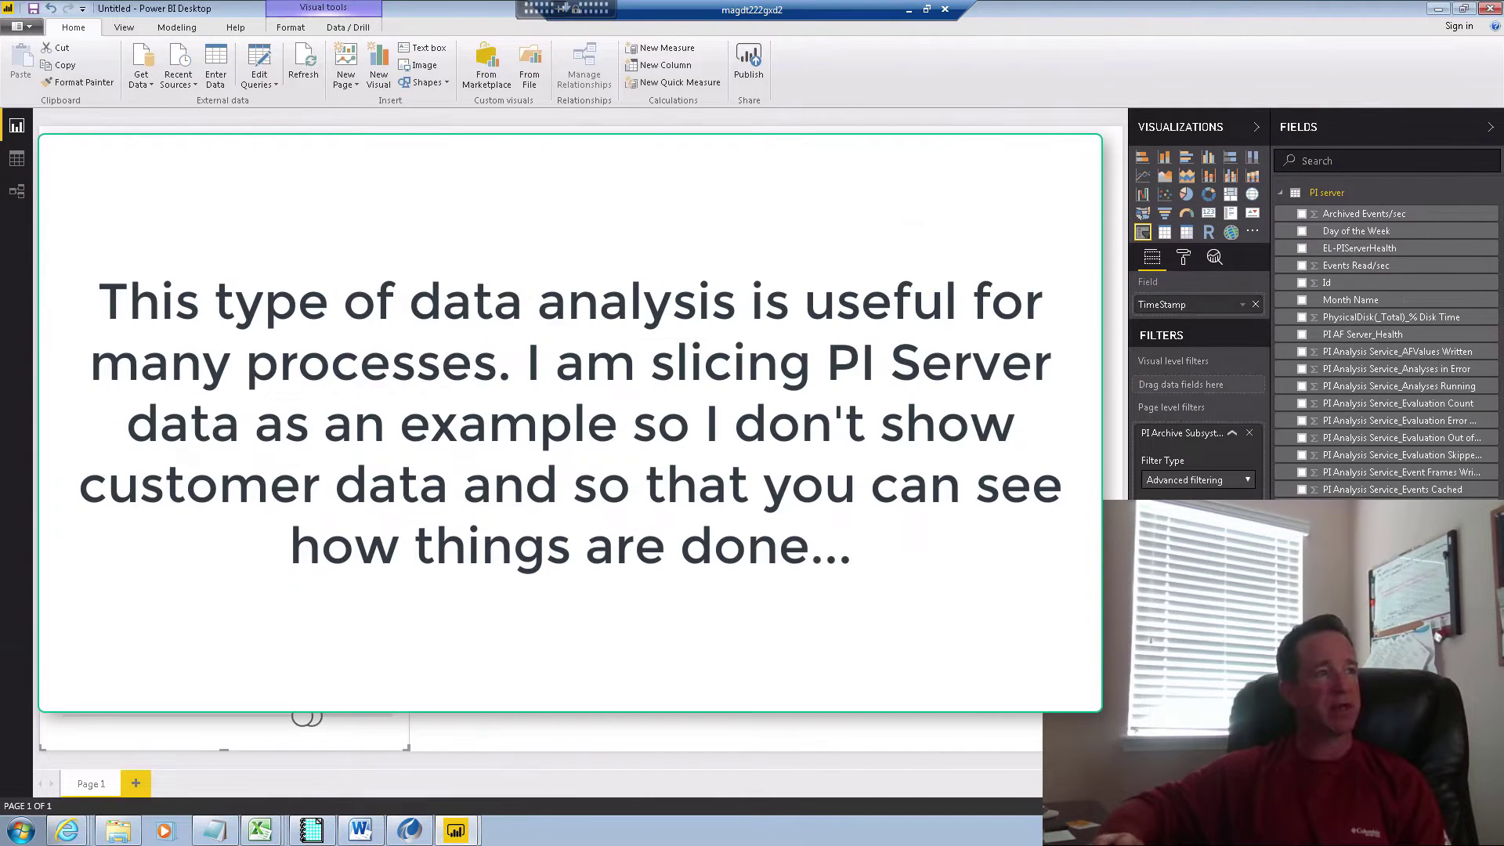
{"action": "left_click", "coordinate": [548, 314]}
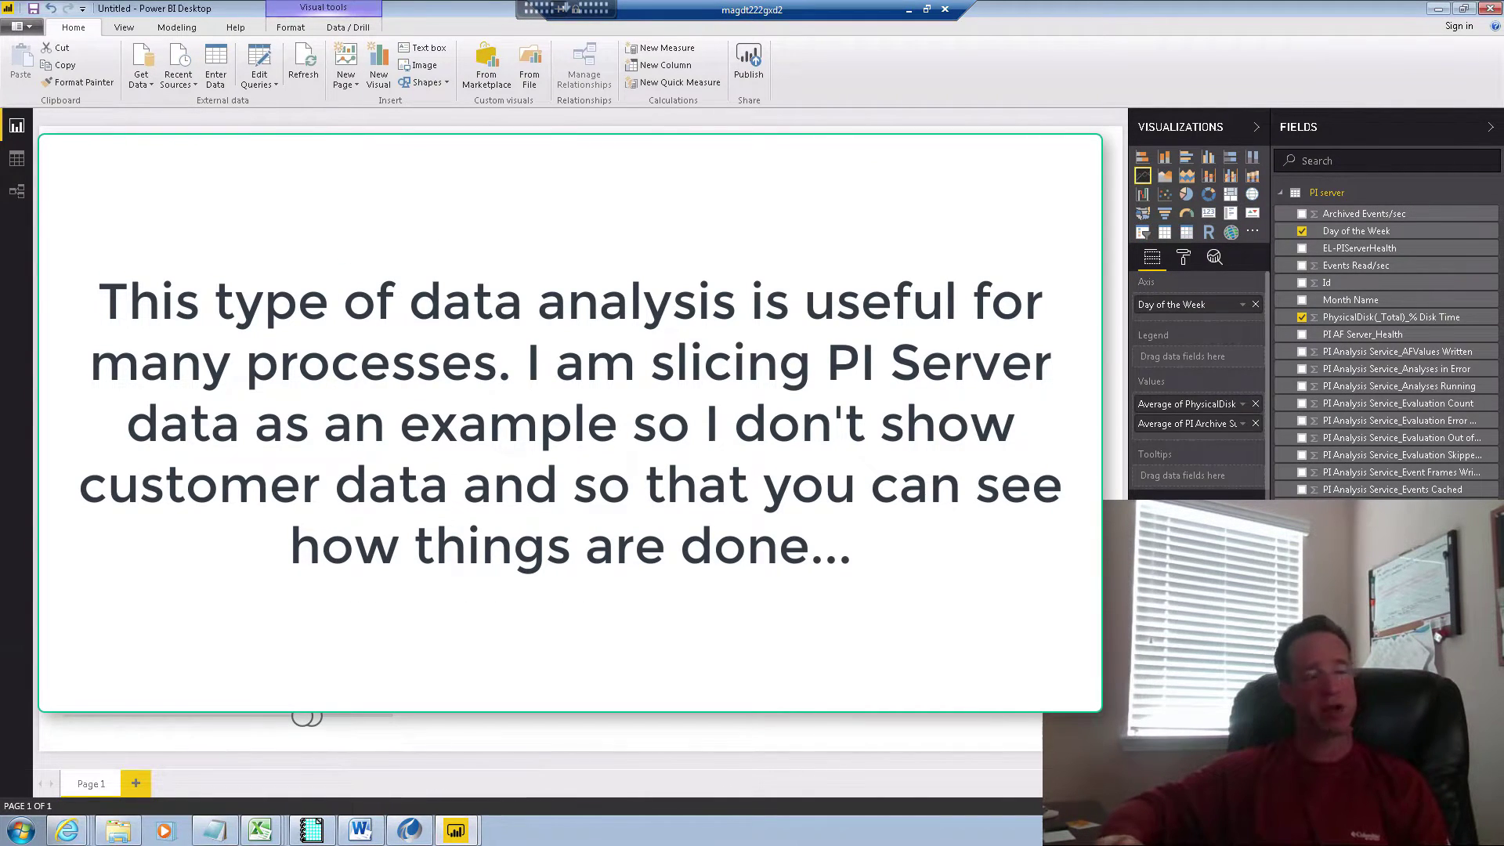
{"action": "key", "text": "Escape"}
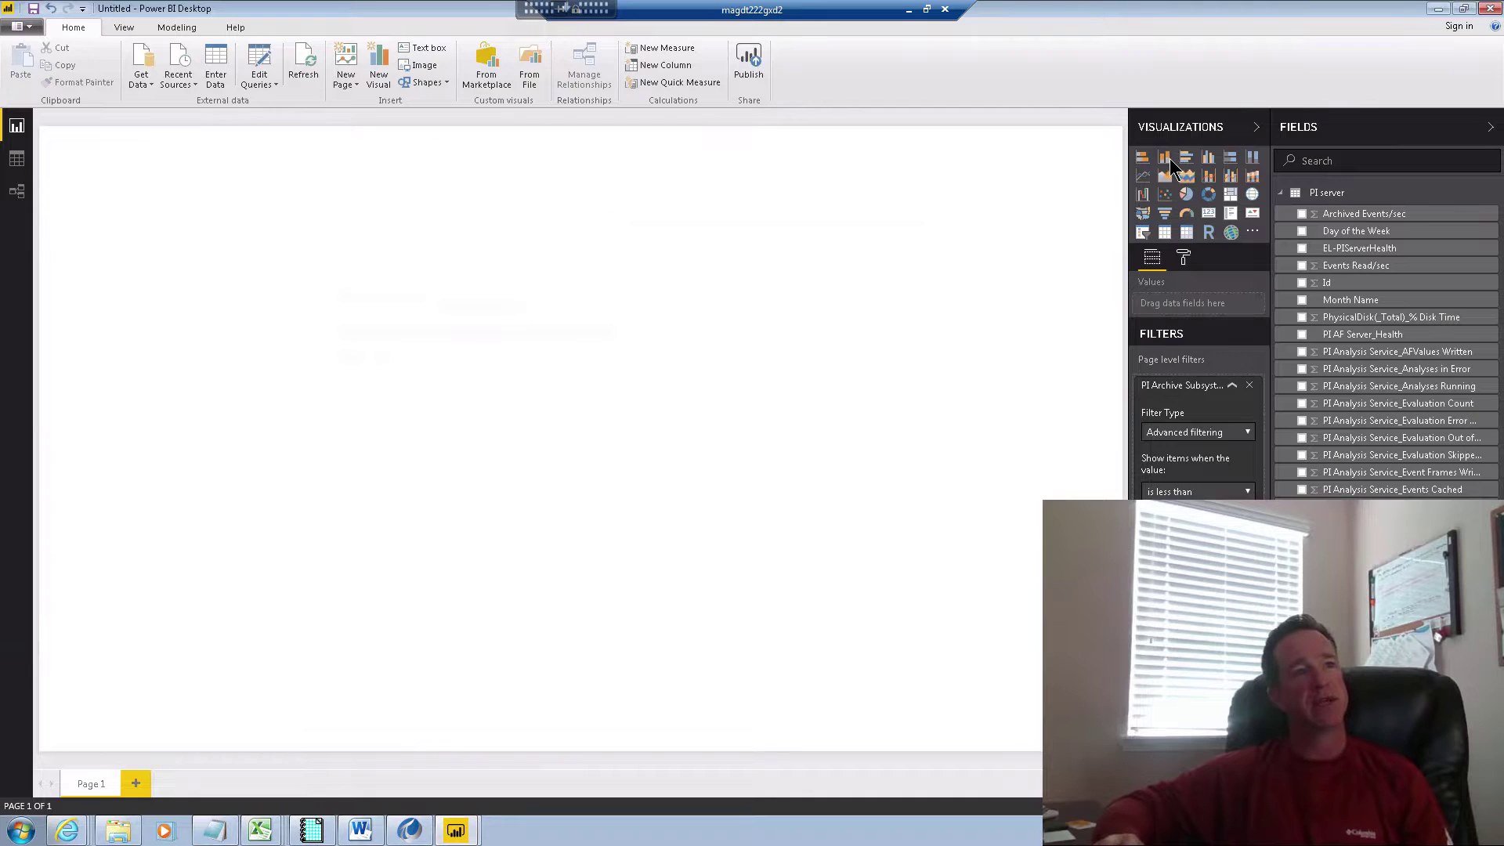
Add a column chart of Archived Events/sec by Day of the Week, enlarged across the page.
{"action": "left_click", "coordinate": [1186, 159]}
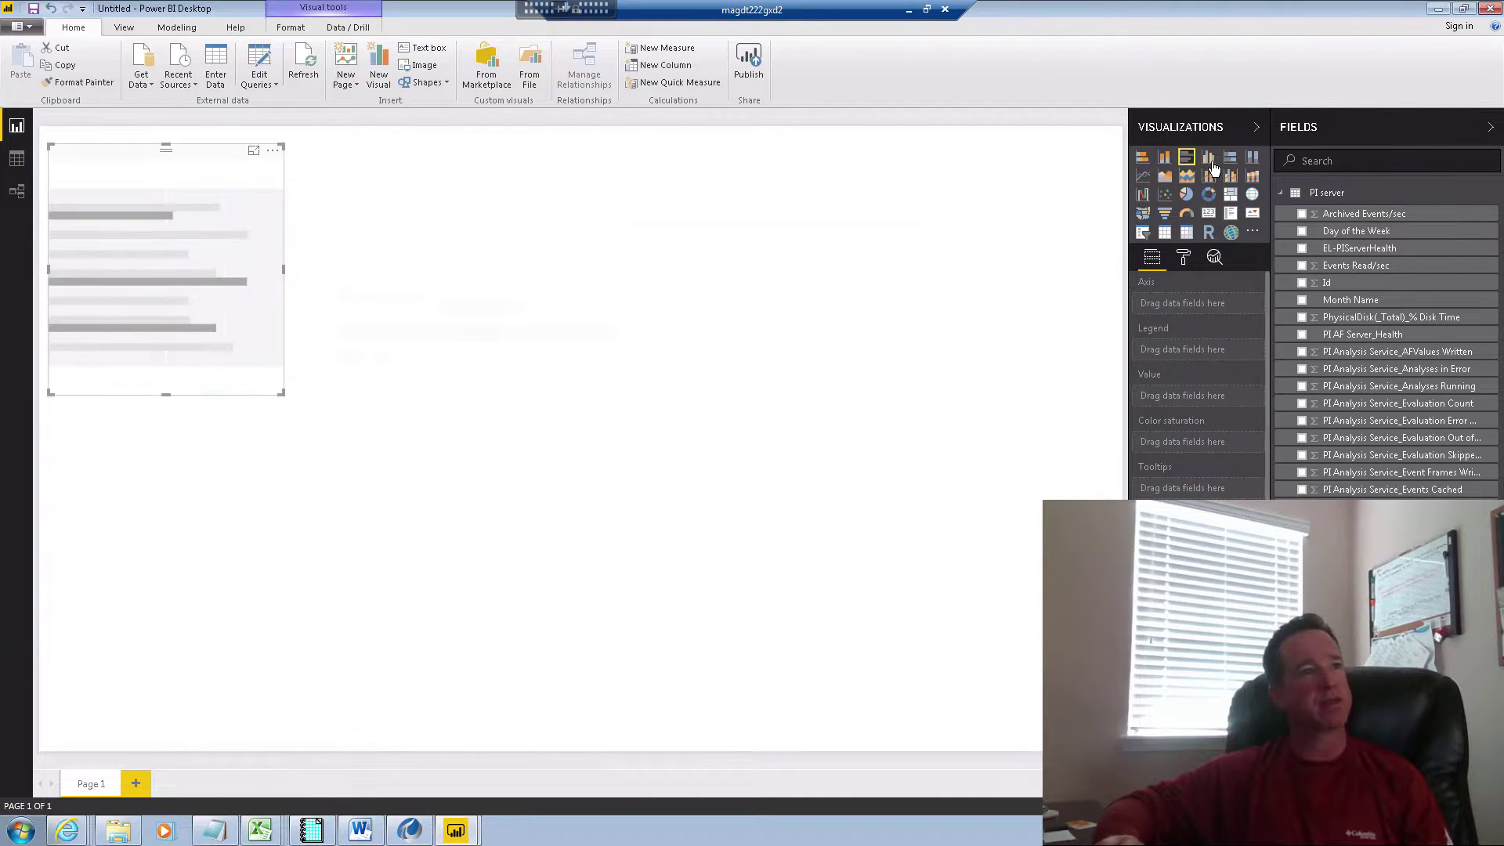
{"action": "left_click", "coordinate": [1210, 162]}
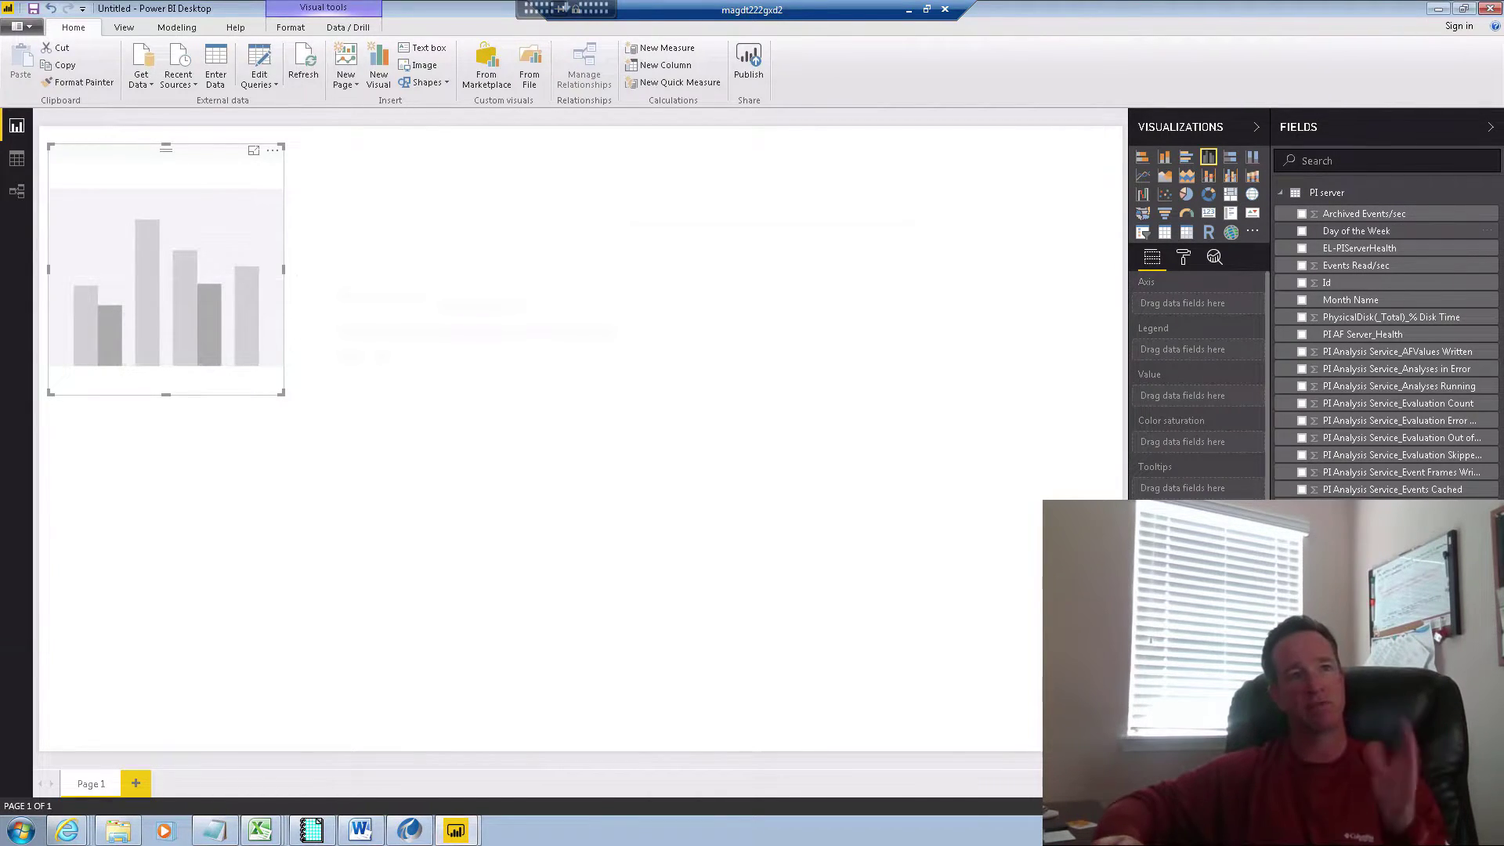
{"action": "left_click_drag", "start_coordinate": [1359, 231], "coordinate": [1216, 307]}
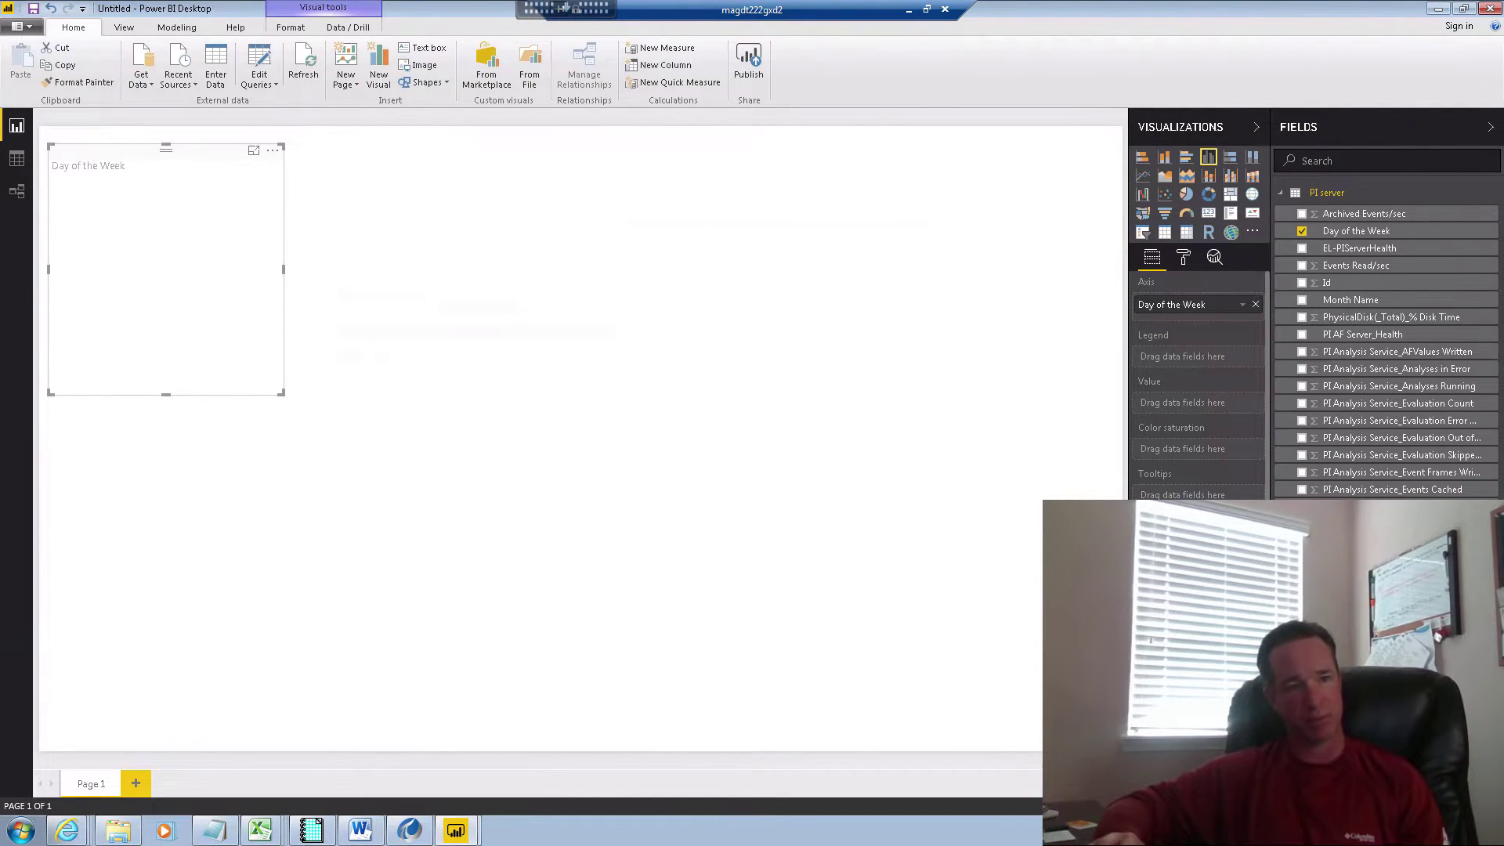
{"action": "left_click_drag", "start_coordinate": [1332, 533], "coordinate": [1196, 407]}
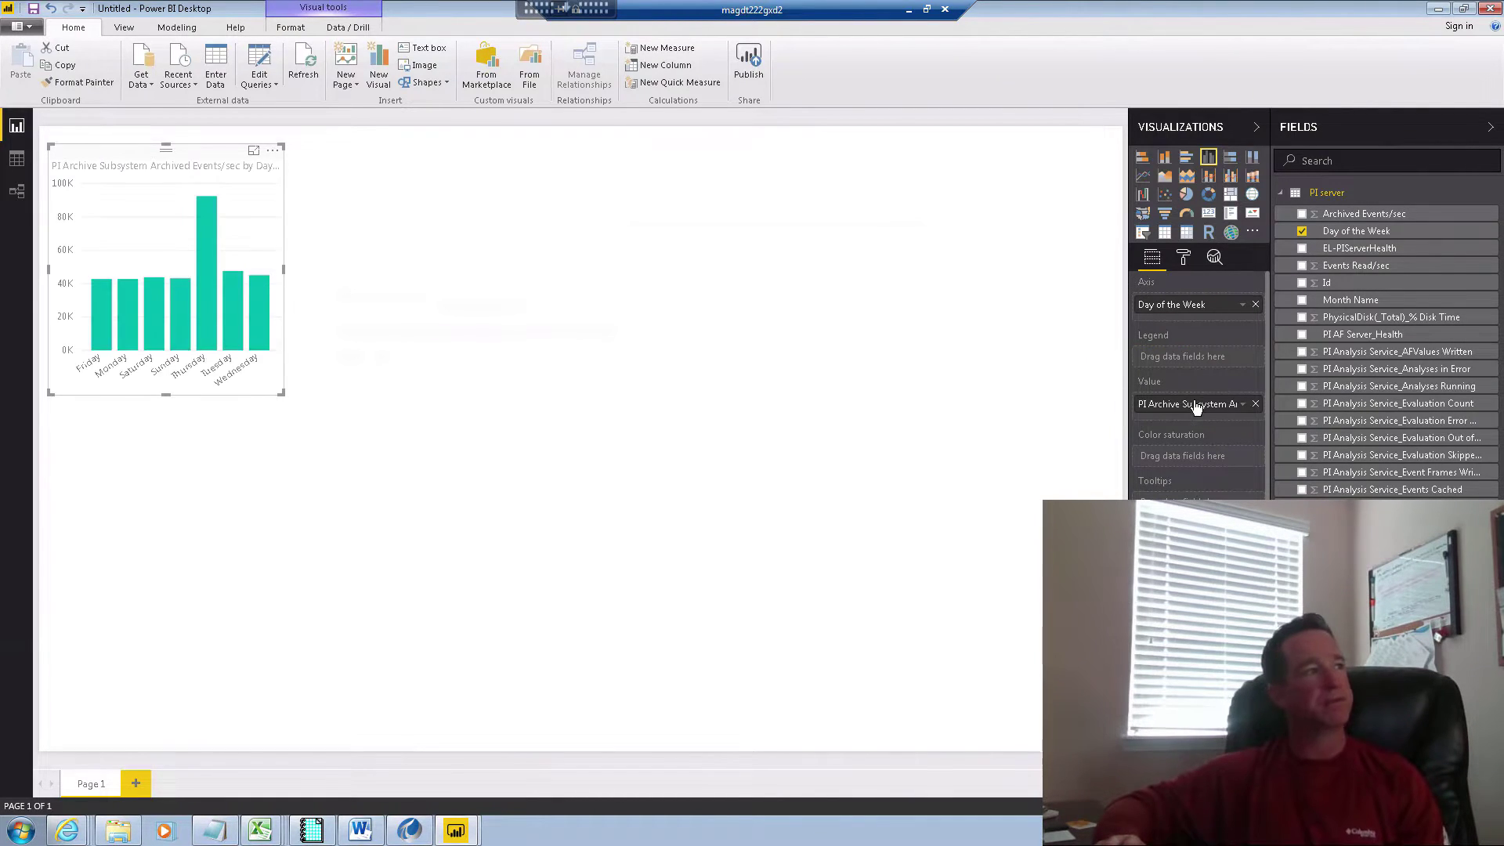
{"action": "left_click_drag", "start_coordinate": [281, 396], "coordinate": [768, 459]}
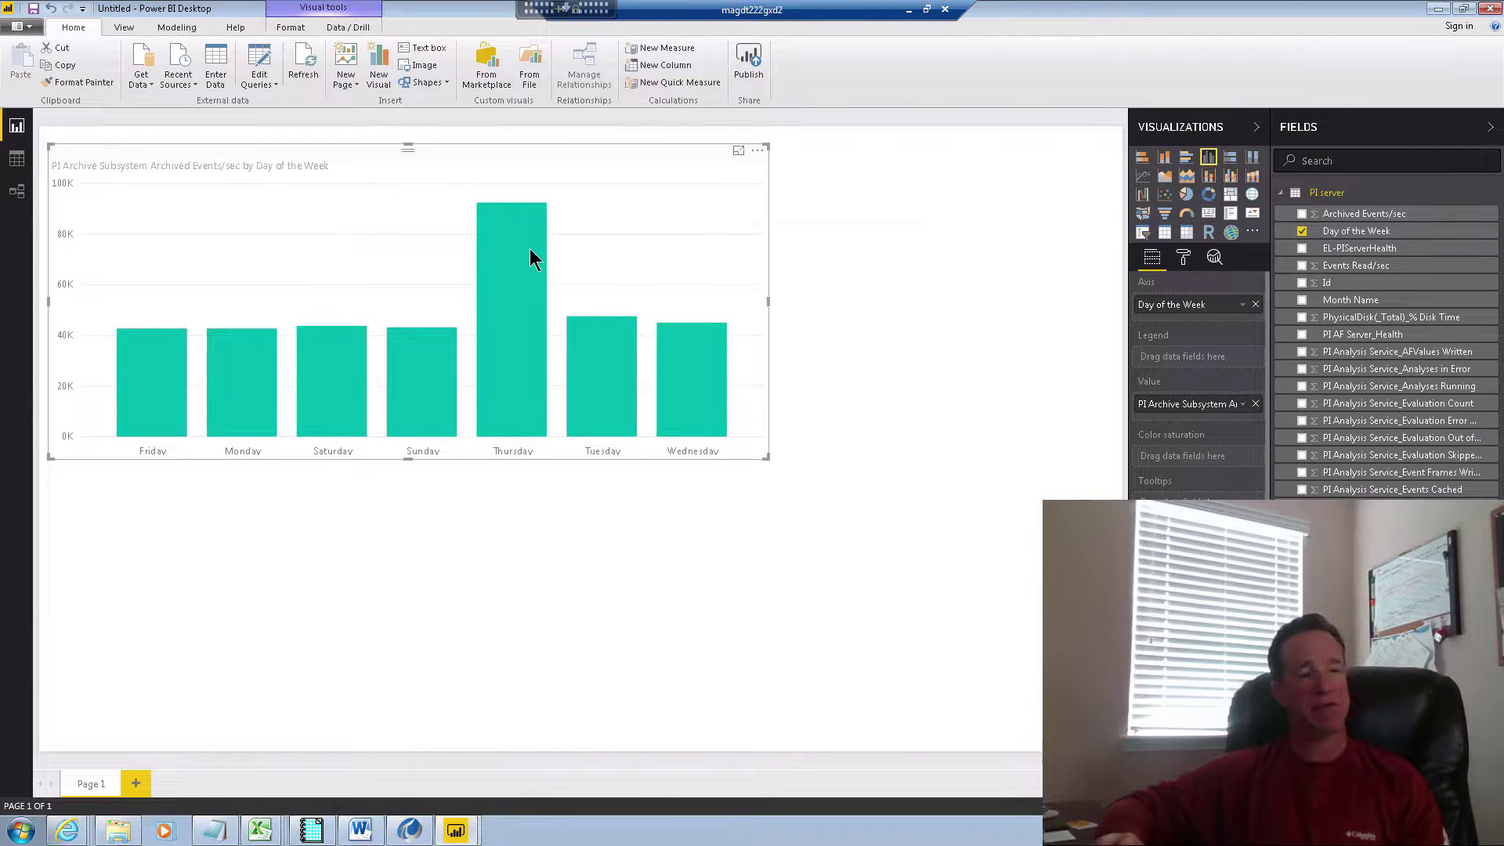
{"action": "mouse_move", "coordinate": [530, 249]}
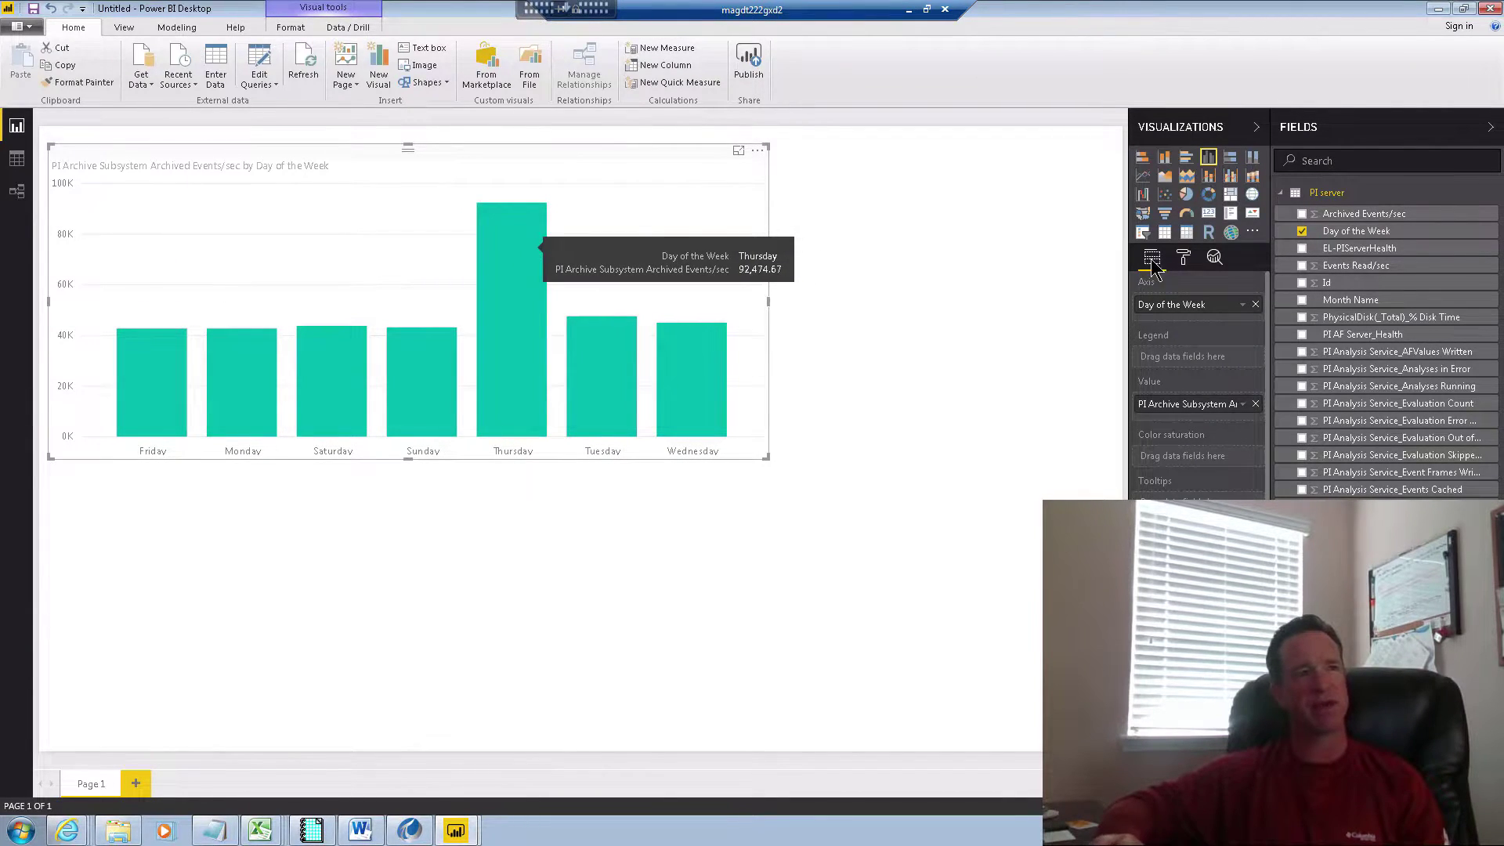
{"action": "left_click", "coordinate": [793, 559]}
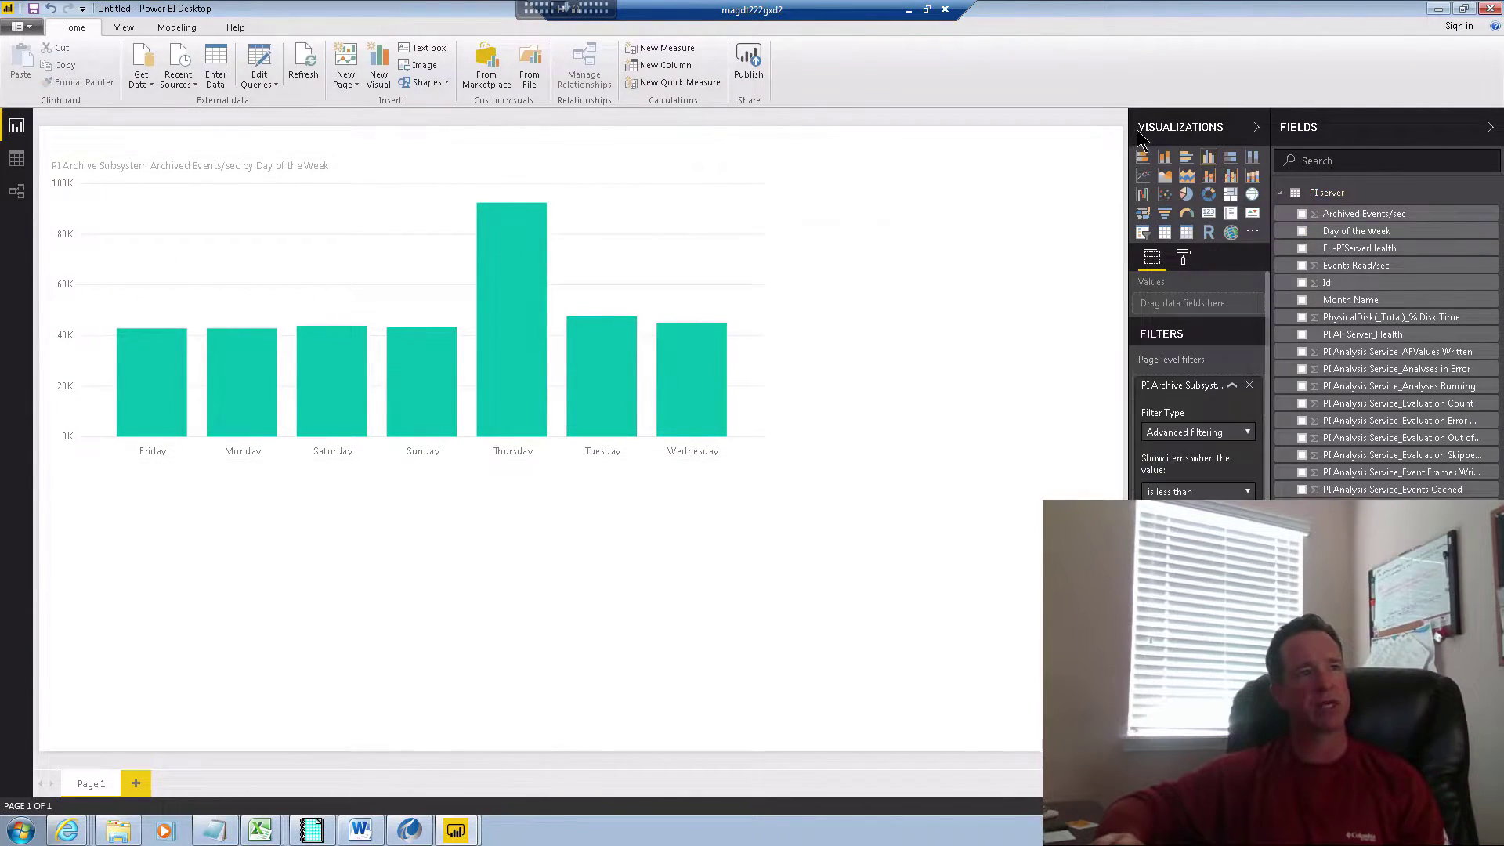
Add a line chart of Archived Events/sec over raw TimeStamp instead of the date hierarchy.
{"action": "left_click", "coordinate": [1144, 177]}
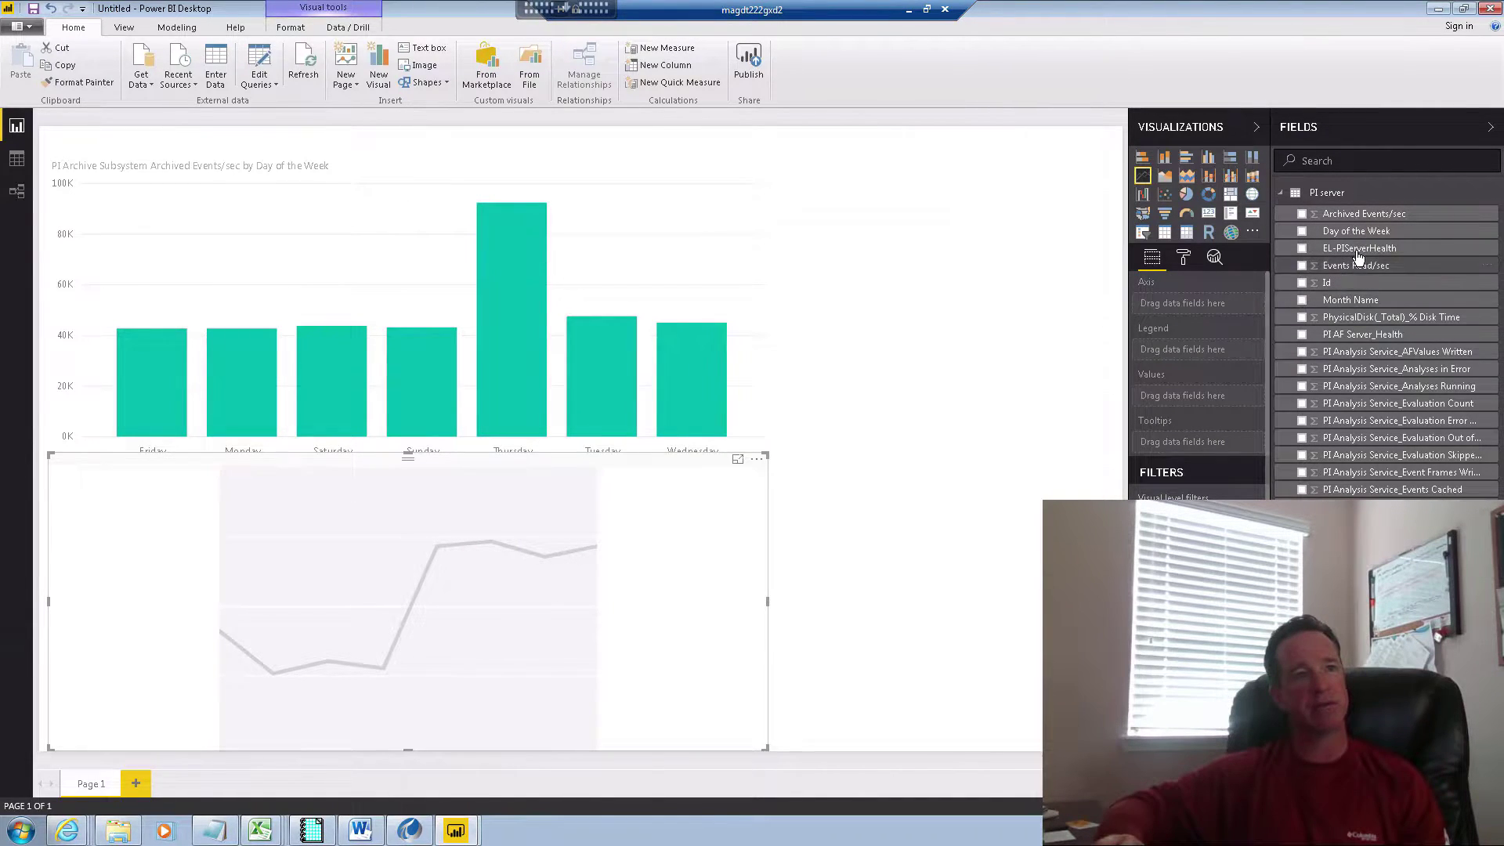
{"action": "left_click_drag", "start_coordinate": [1218, 348], "coordinate": [1191, 307]}
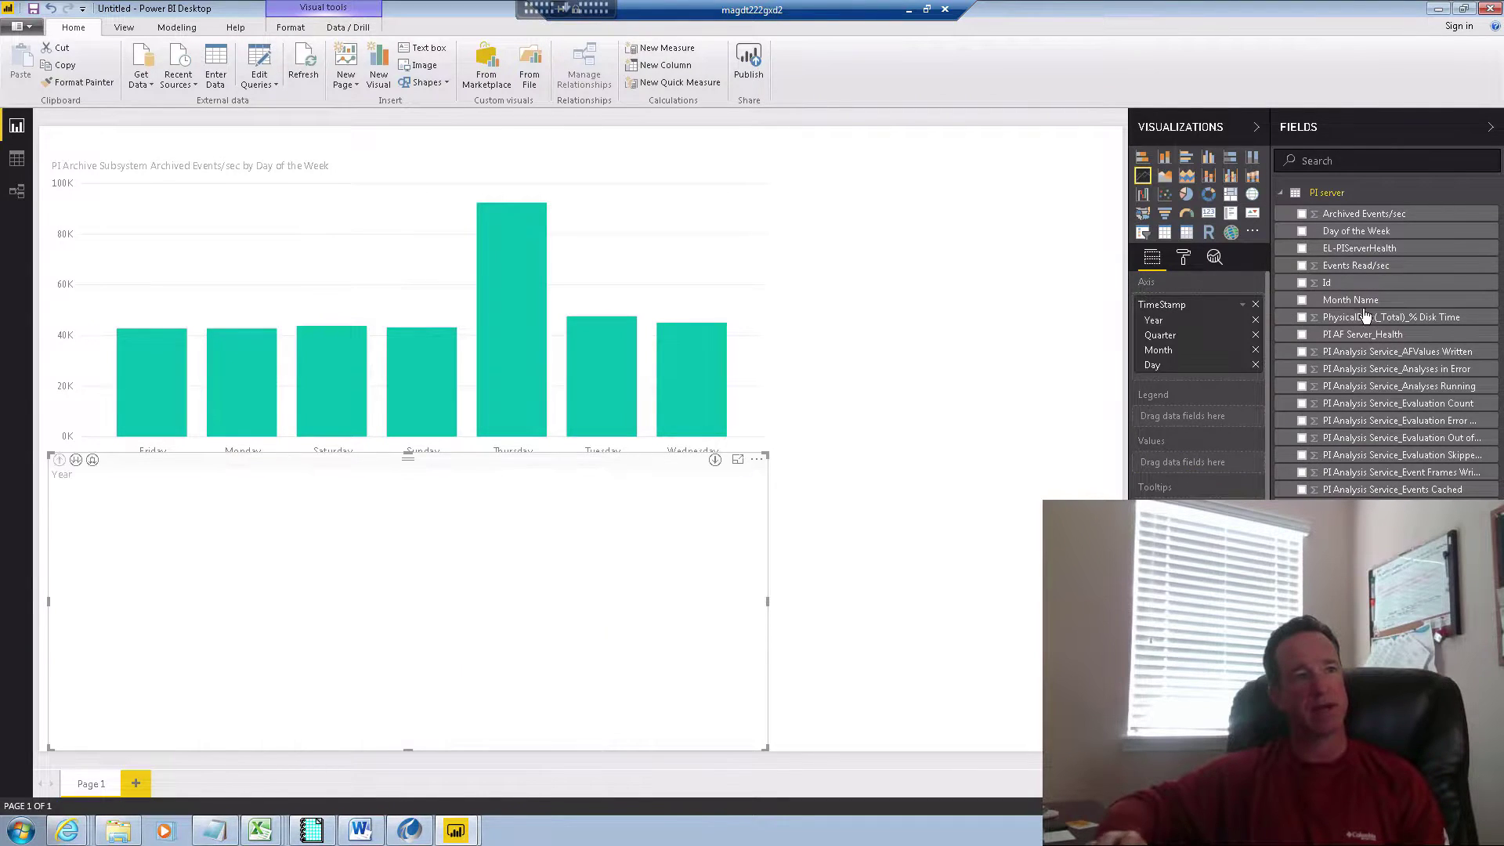
{"action": "left_click", "coordinate": [1245, 306]}
{"action": "left_click", "coordinate": [1294, 382]}
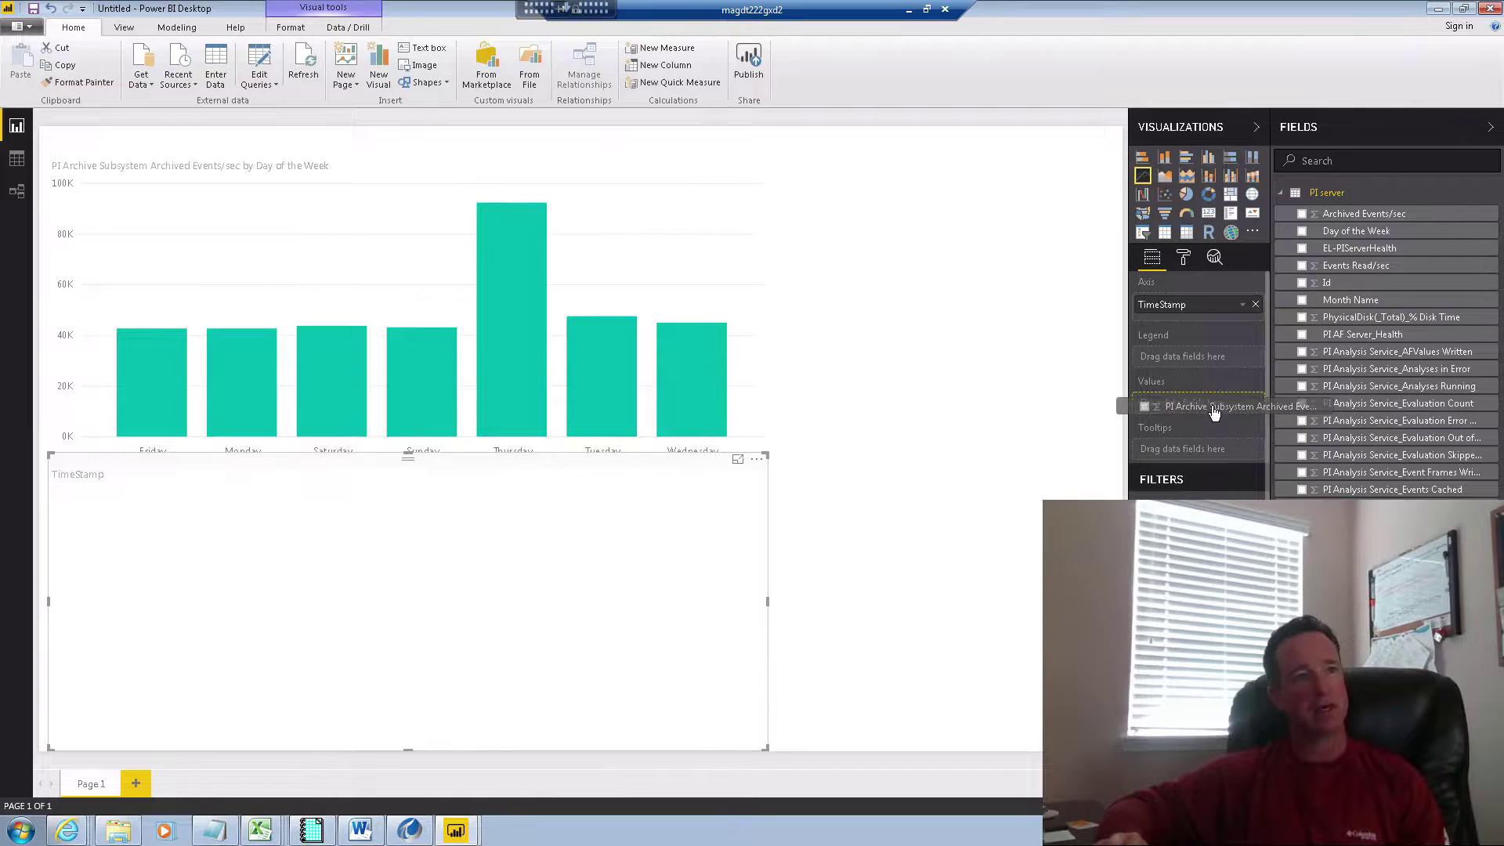
{"action": "left_click_drag", "start_coordinate": [1212, 412], "coordinate": [1207, 406]}
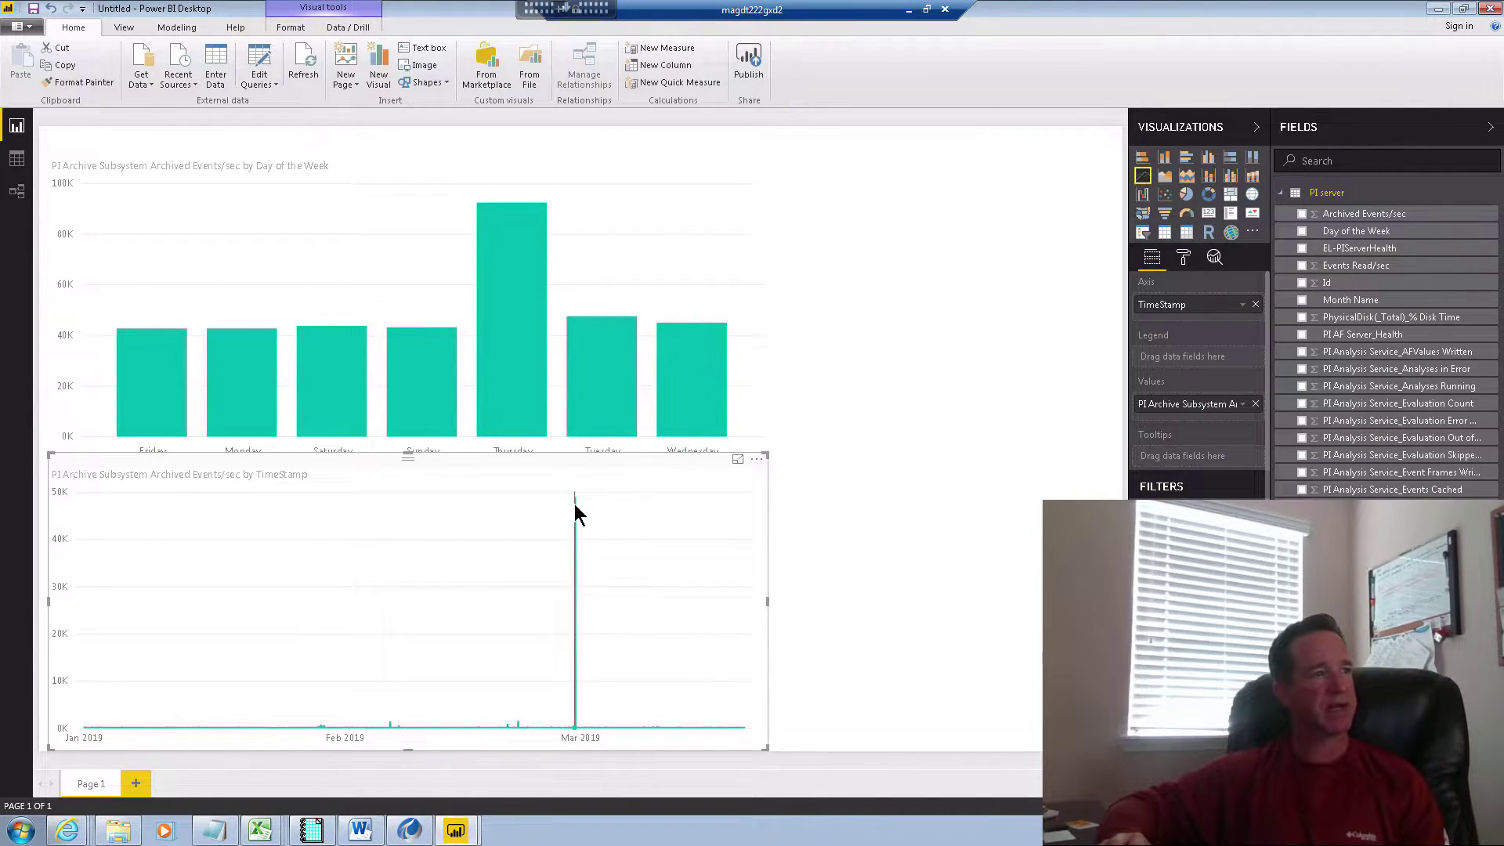
{"action": "mouse_move", "coordinate": [575, 511]}
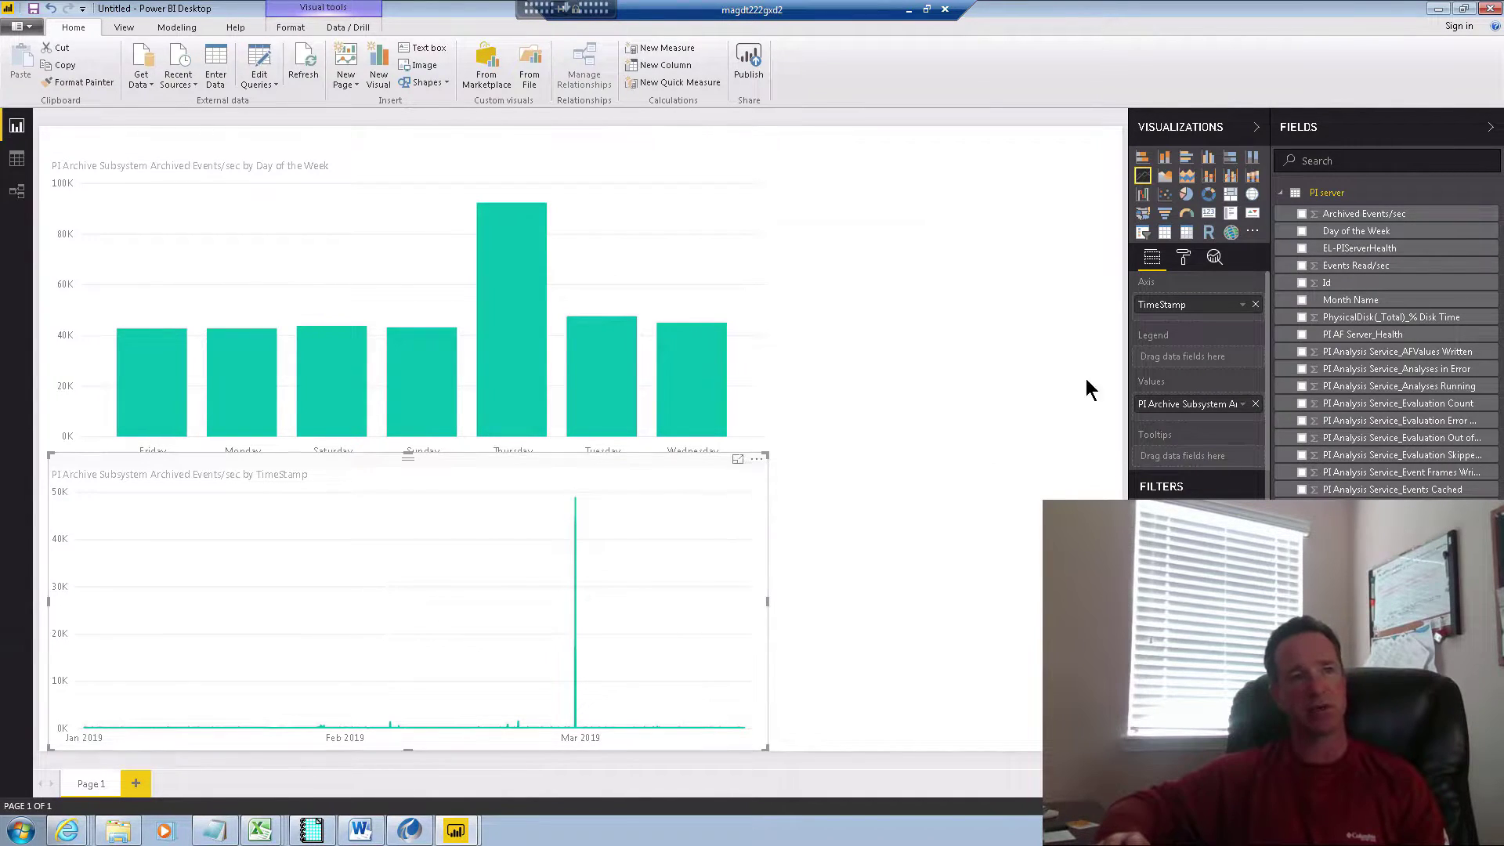
Add a slicer visual to the page that filters by TimeStamp.
{"action": "left_click", "coordinate": [1018, 312]}
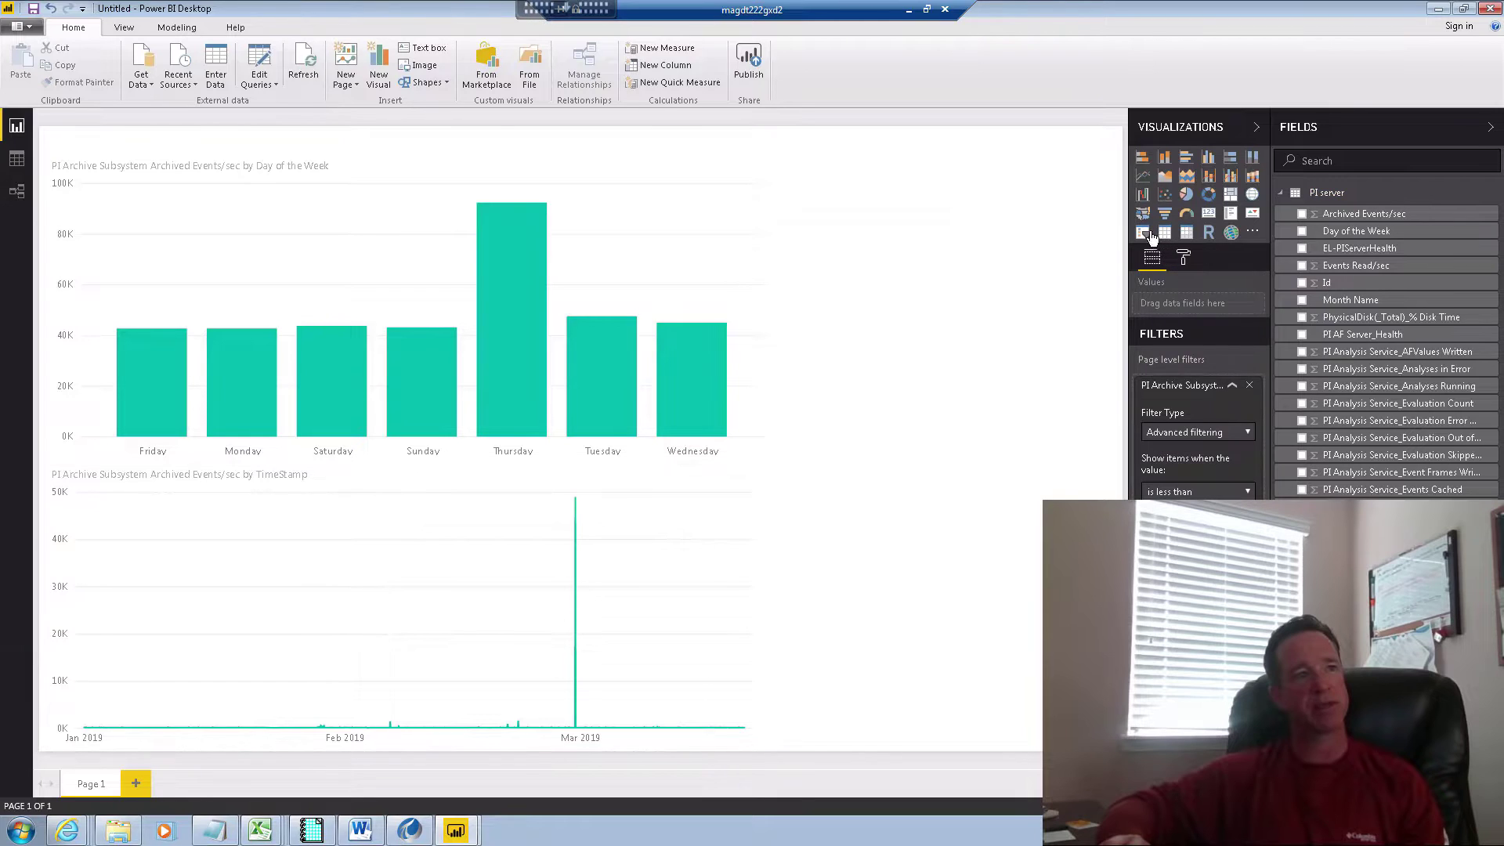
{"action": "left_click", "coordinate": [1144, 235]}
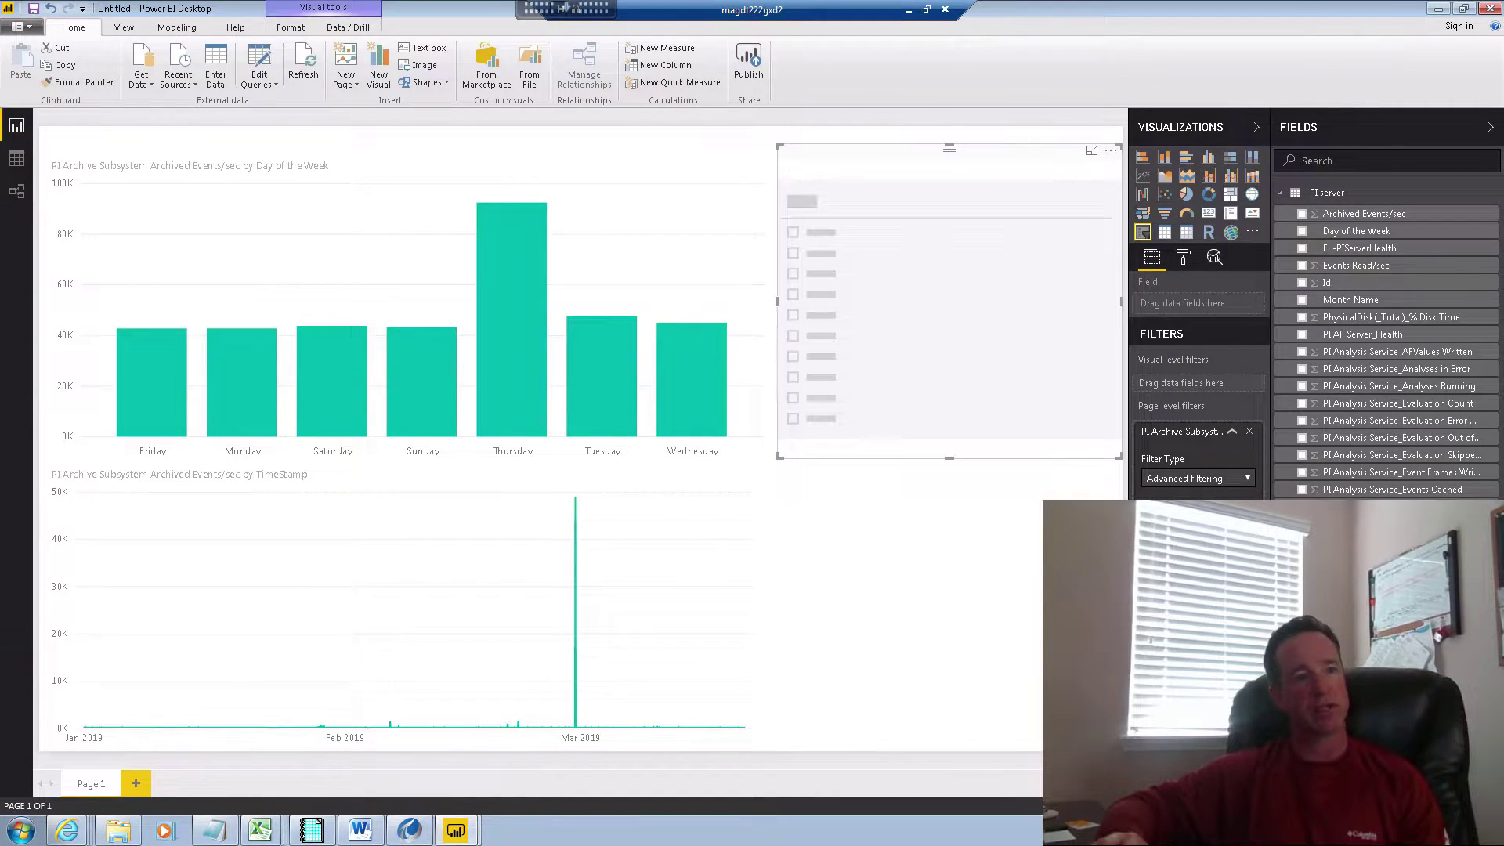
{"action": "left_click_drag", "start_coordinate": [1378, 548], "coordinate": [983, 319]}
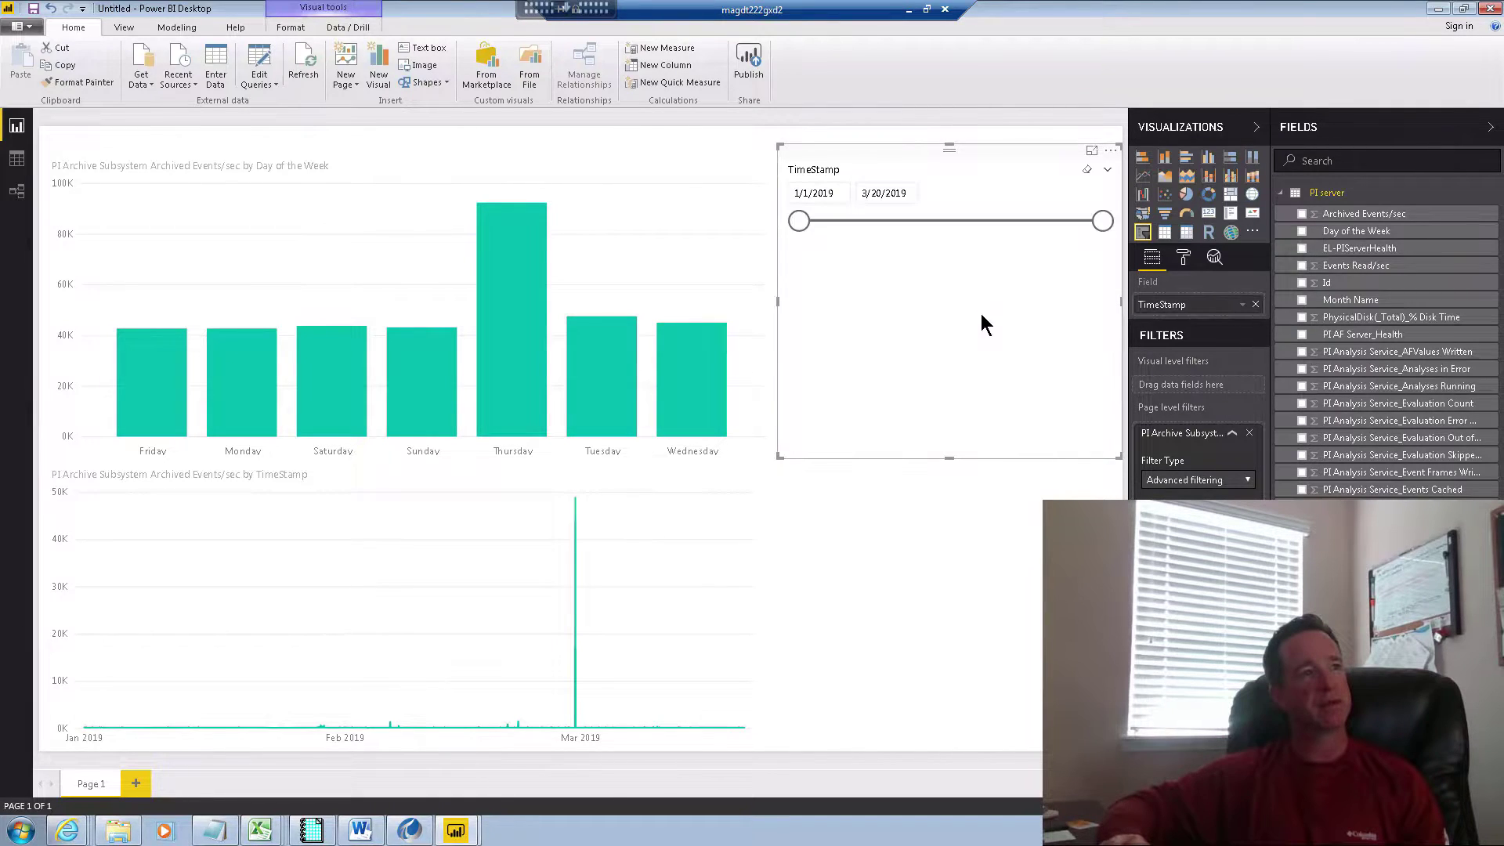
Narrow the TimeStamp slicer to 2/28/2019–3/2/2019, leaving Thursday, Friday and Saturday charted.
{"action": "left_click_drag", "start_coordinate": [852, 229], "coordinate": [1024, 230]}
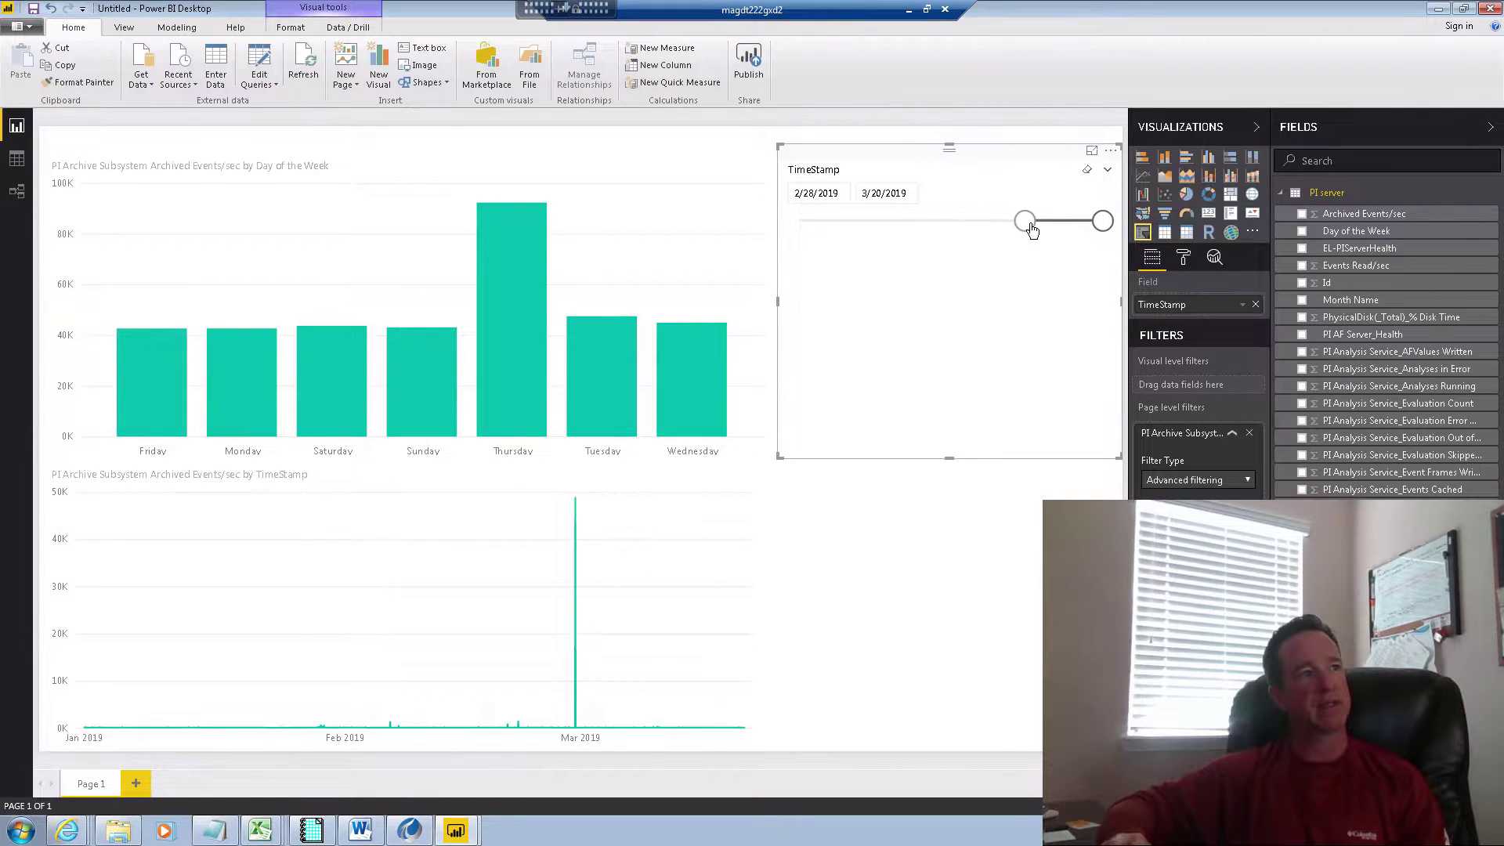
{"action": "left_click_drag", "start_coordinate": [1103, 225], "coordinate": [1051, 234]}
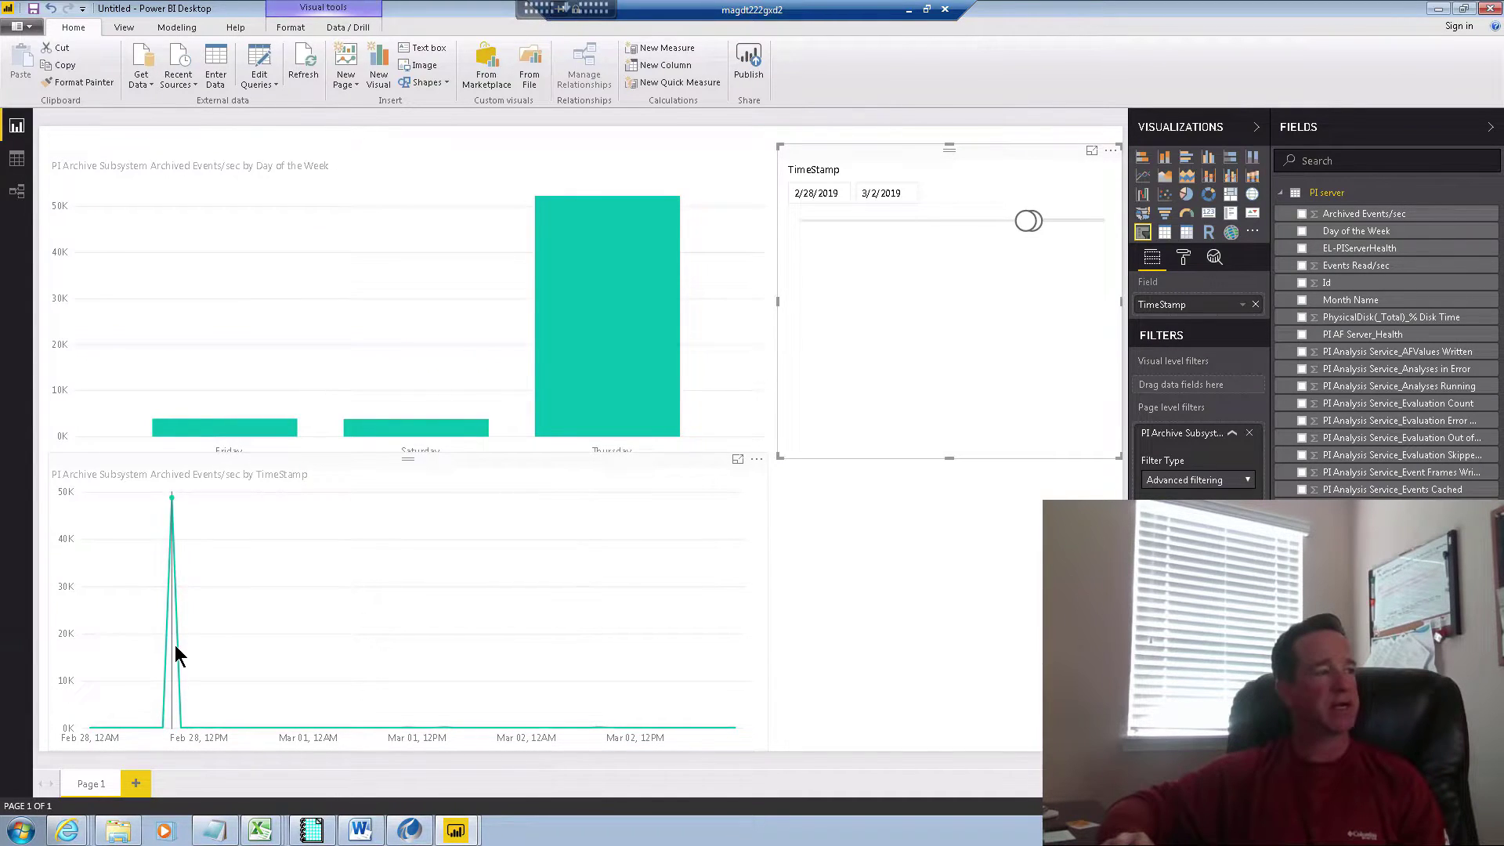
{"action": "mouse_move", "coordinate": [174, 656]}
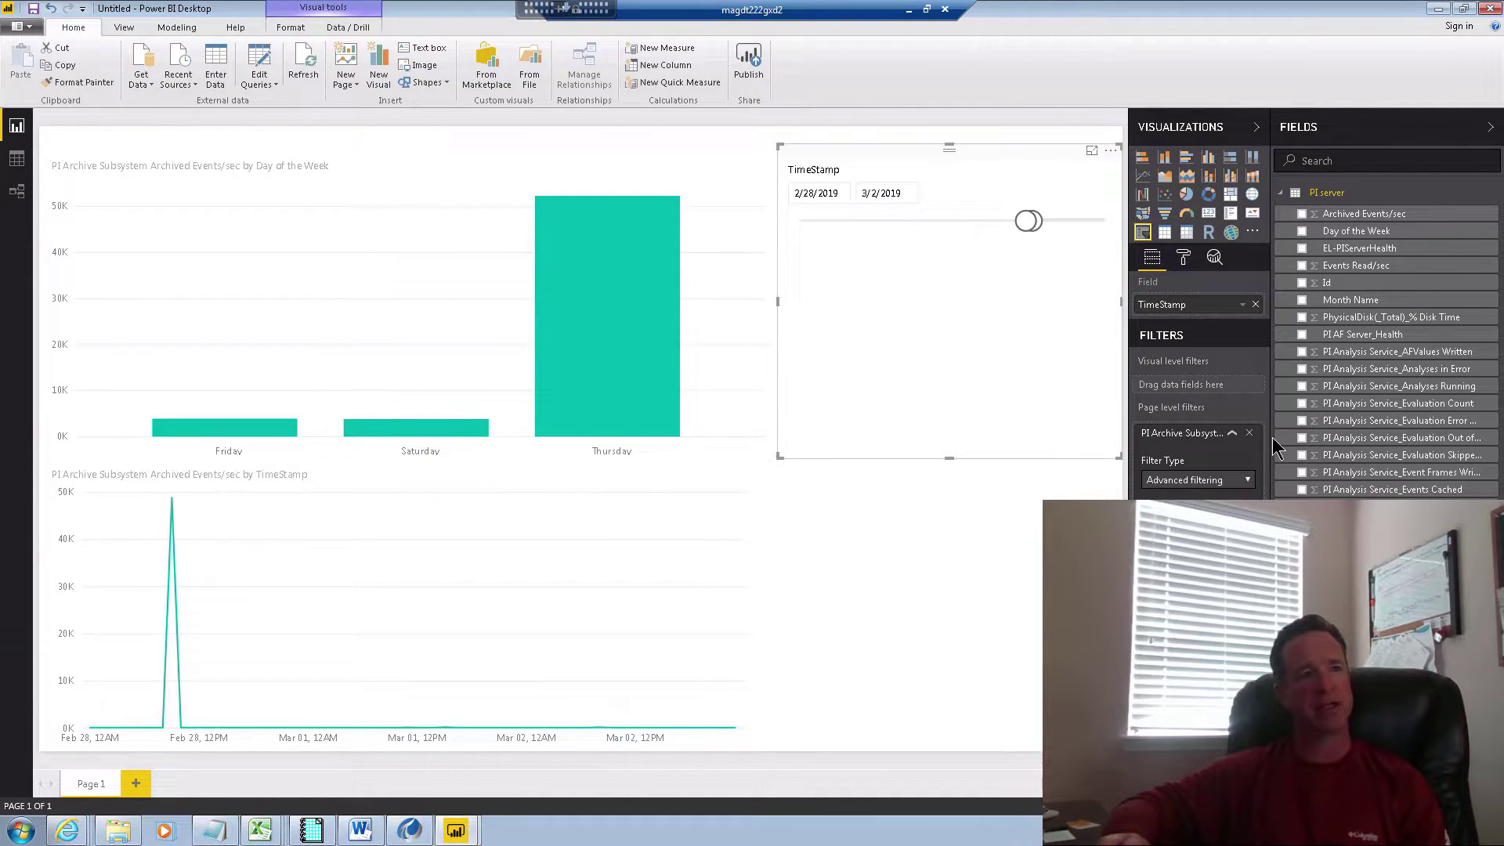
Replace the page filter with Archived Events/sec less than 1000; restore the slicer to 1/1/2019–3/20/2019.
{"action": "left_click", "coordinate": [1249, 434]}
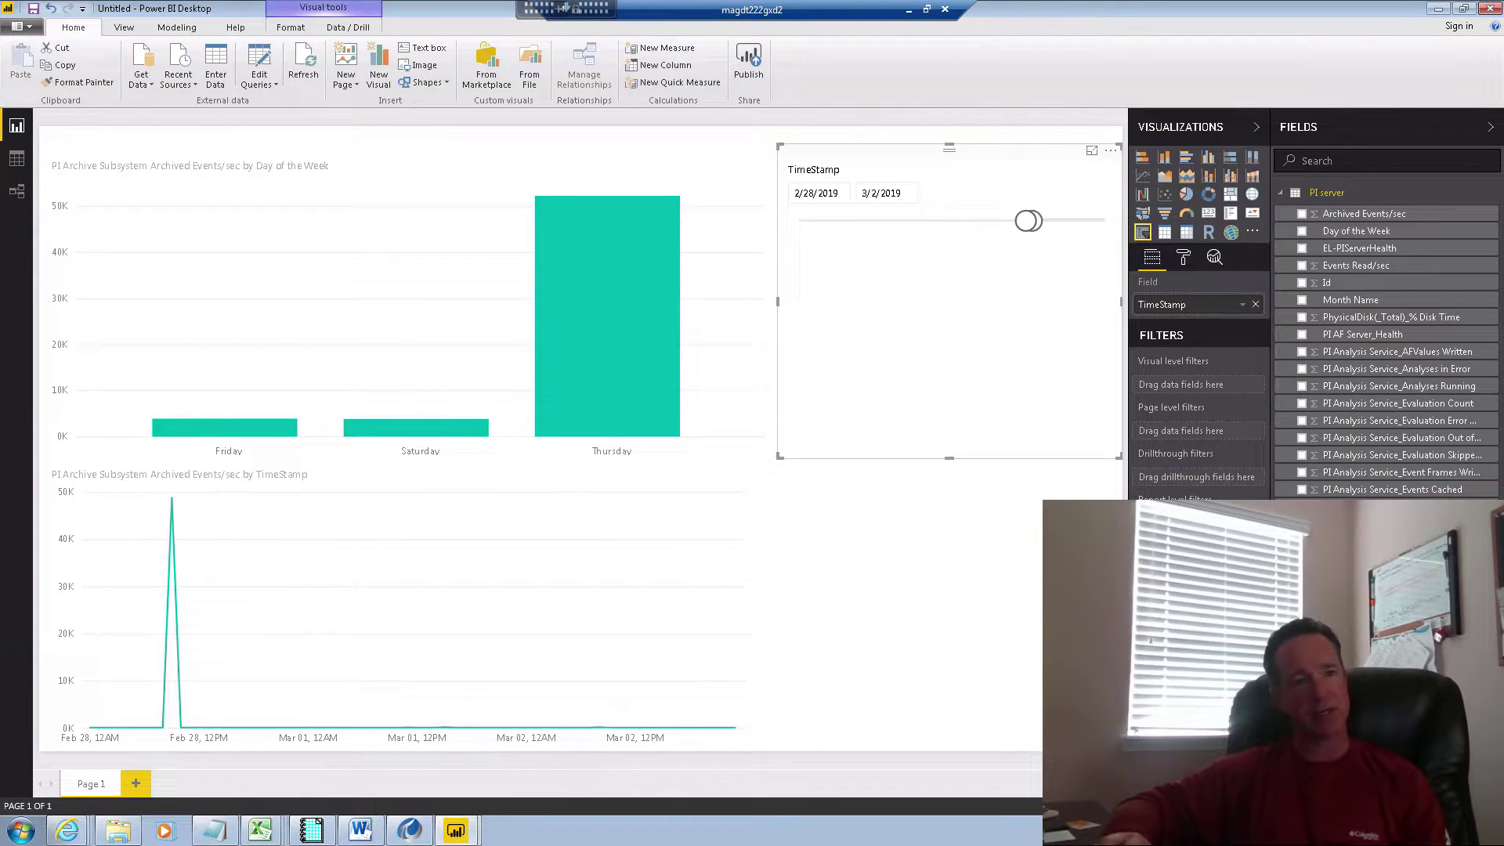
{"action": "left_click_drag", "start_coordinate": [1224, 436], "coordinate": [1206, 436]}
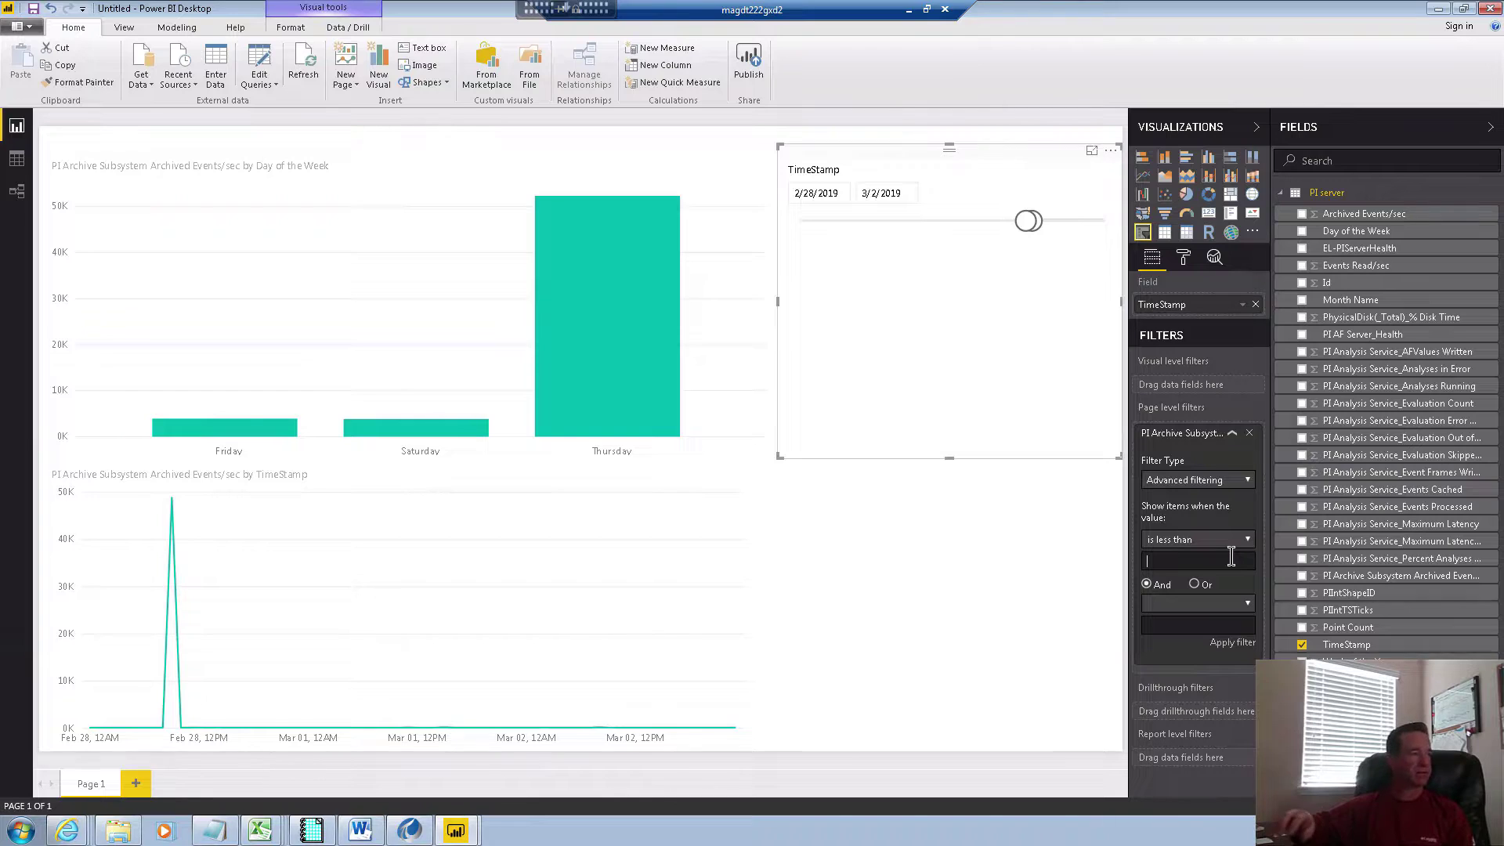
{"action": "left_click", "coordinate": [1232, 556]}
{"action": "type", "text": "1000"}
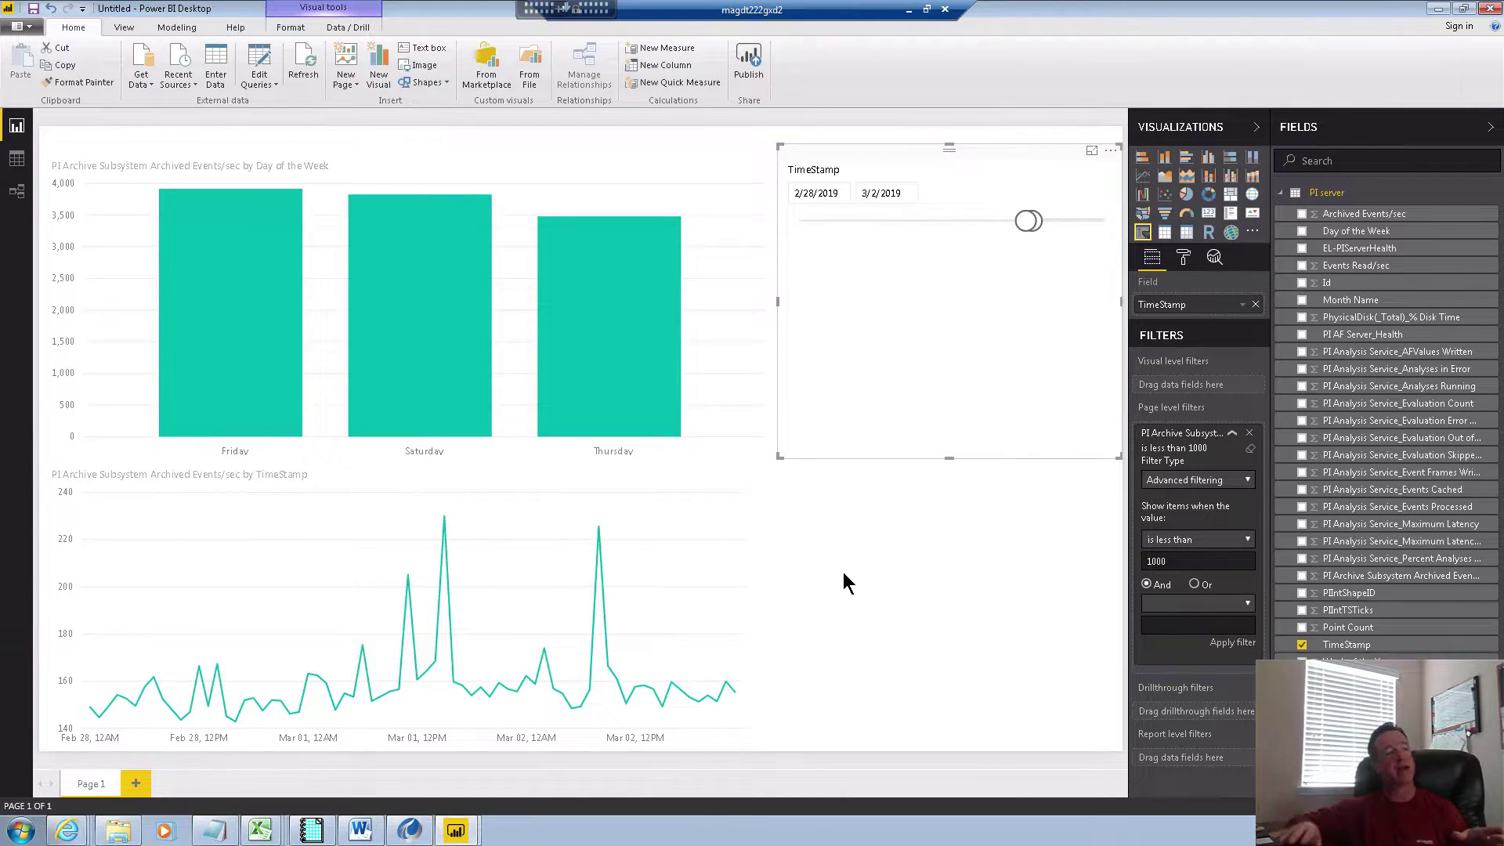
{"action": "left_click_drag", "start_coordinate": [1027, 221], "coordinate": [795, 228]}
{"action": "left_click_drag", "start_coordinate": [1030, 222], "coordinate": [1116, 233]}
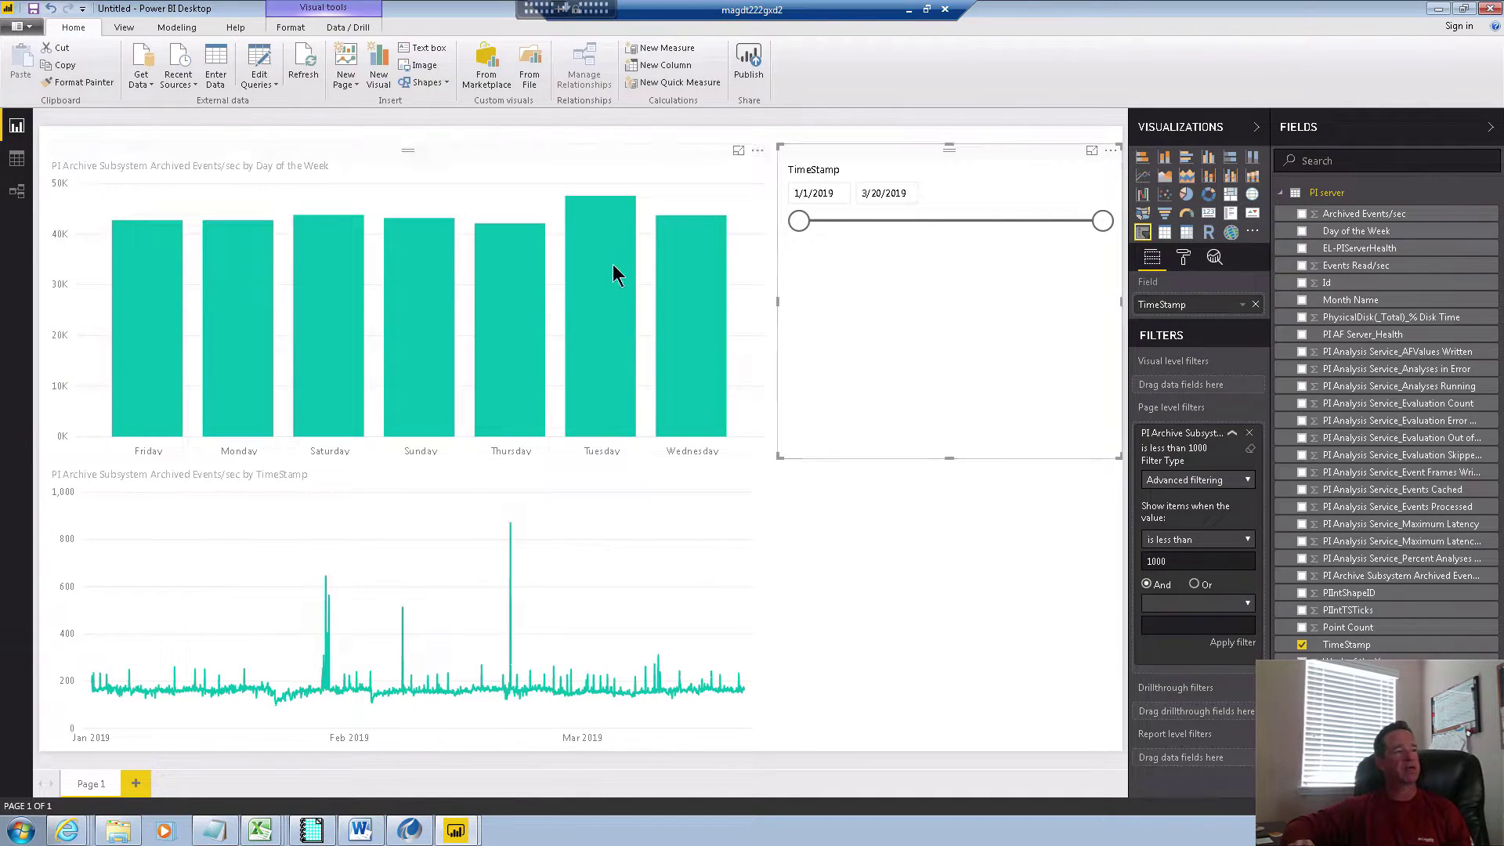
Turn on data labels for the day-of-week column chart.
{"action": "left_click", "coordinate": [614, 166]}
{"action": "left_click", "coordinate": [1183, 257]}
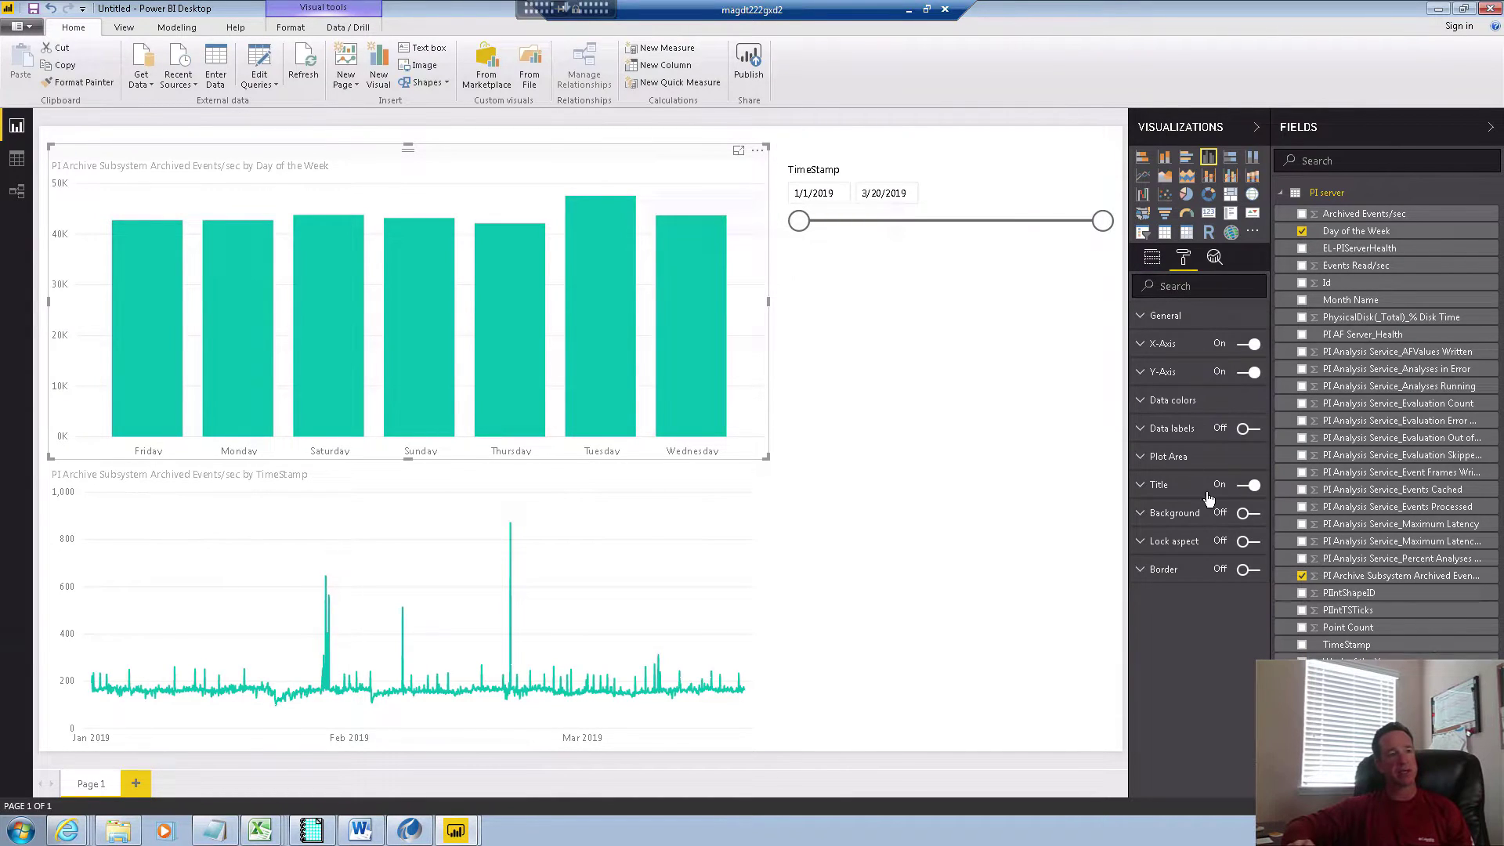
{"action": "left_click", "coordinate": [1251, 430]}
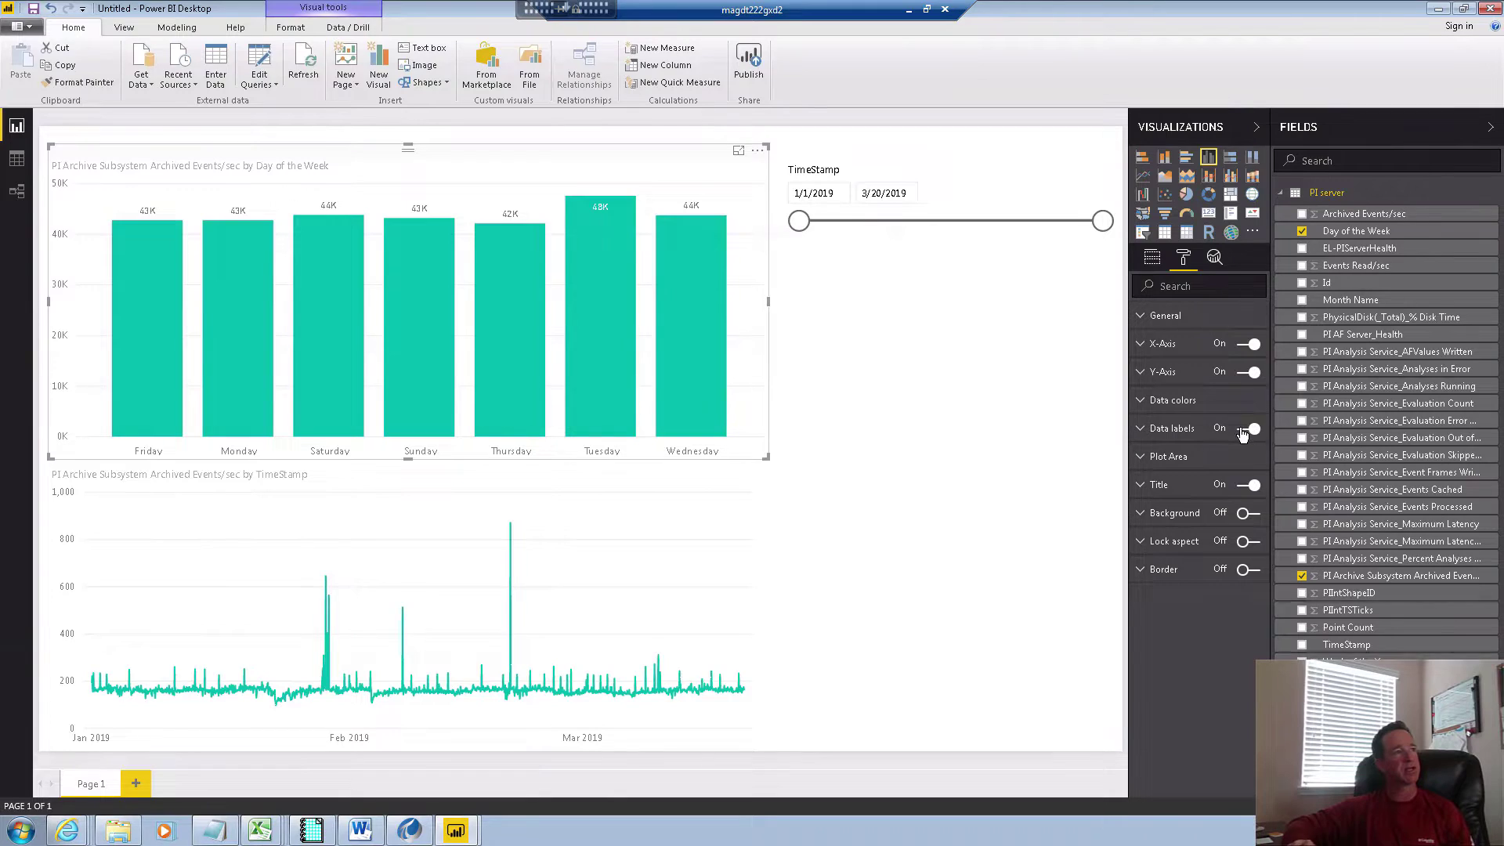
Summarize the chart's Archived Events/sec value as Average instead of Sum.
{"action": "left_click", "coordinate": [1152, 258]}
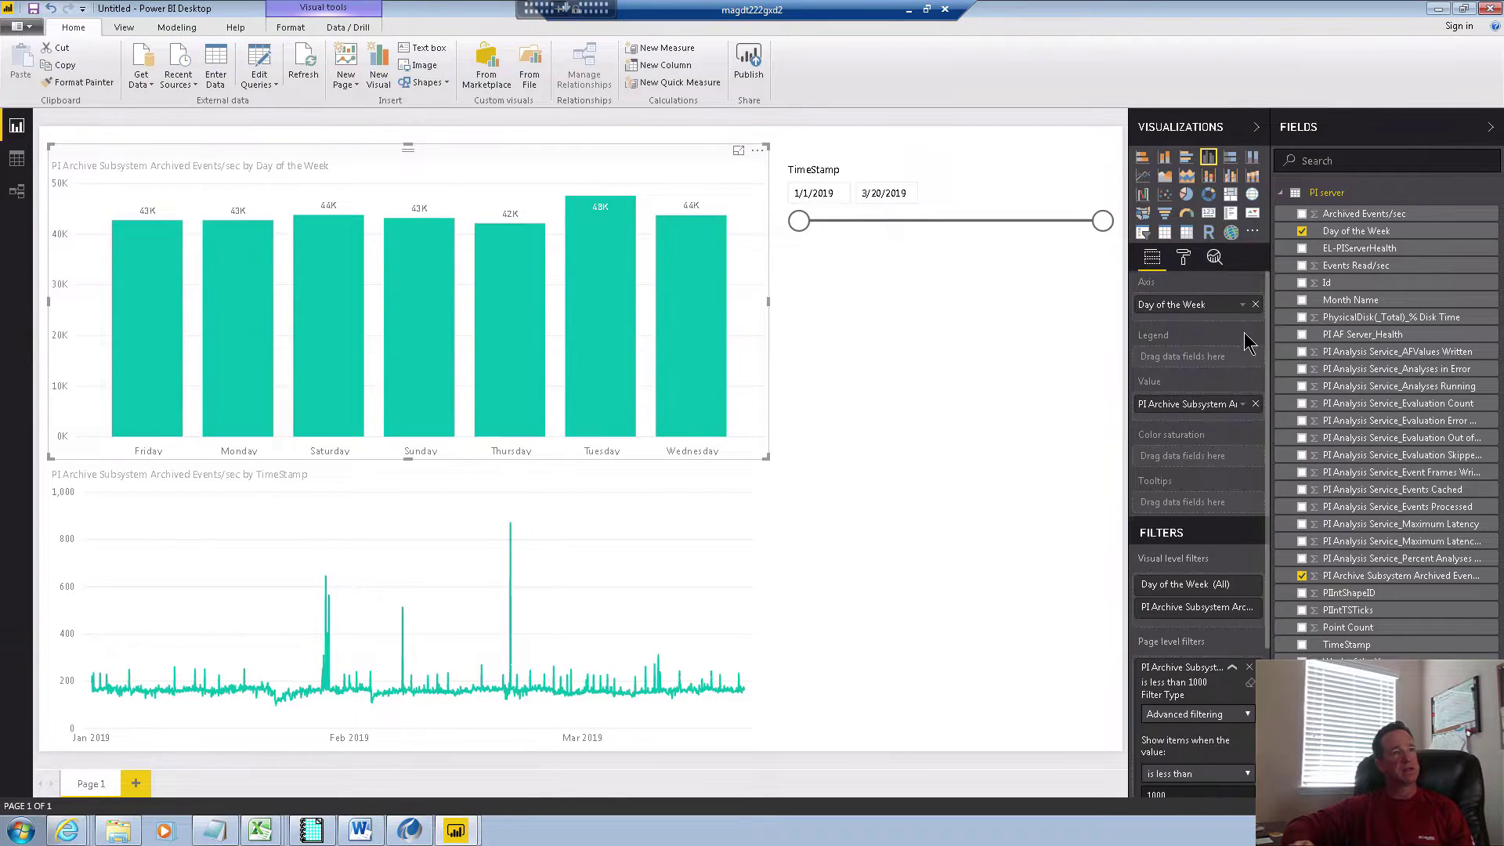
{"action": "left_click", "coordinate": [1244, 406]}
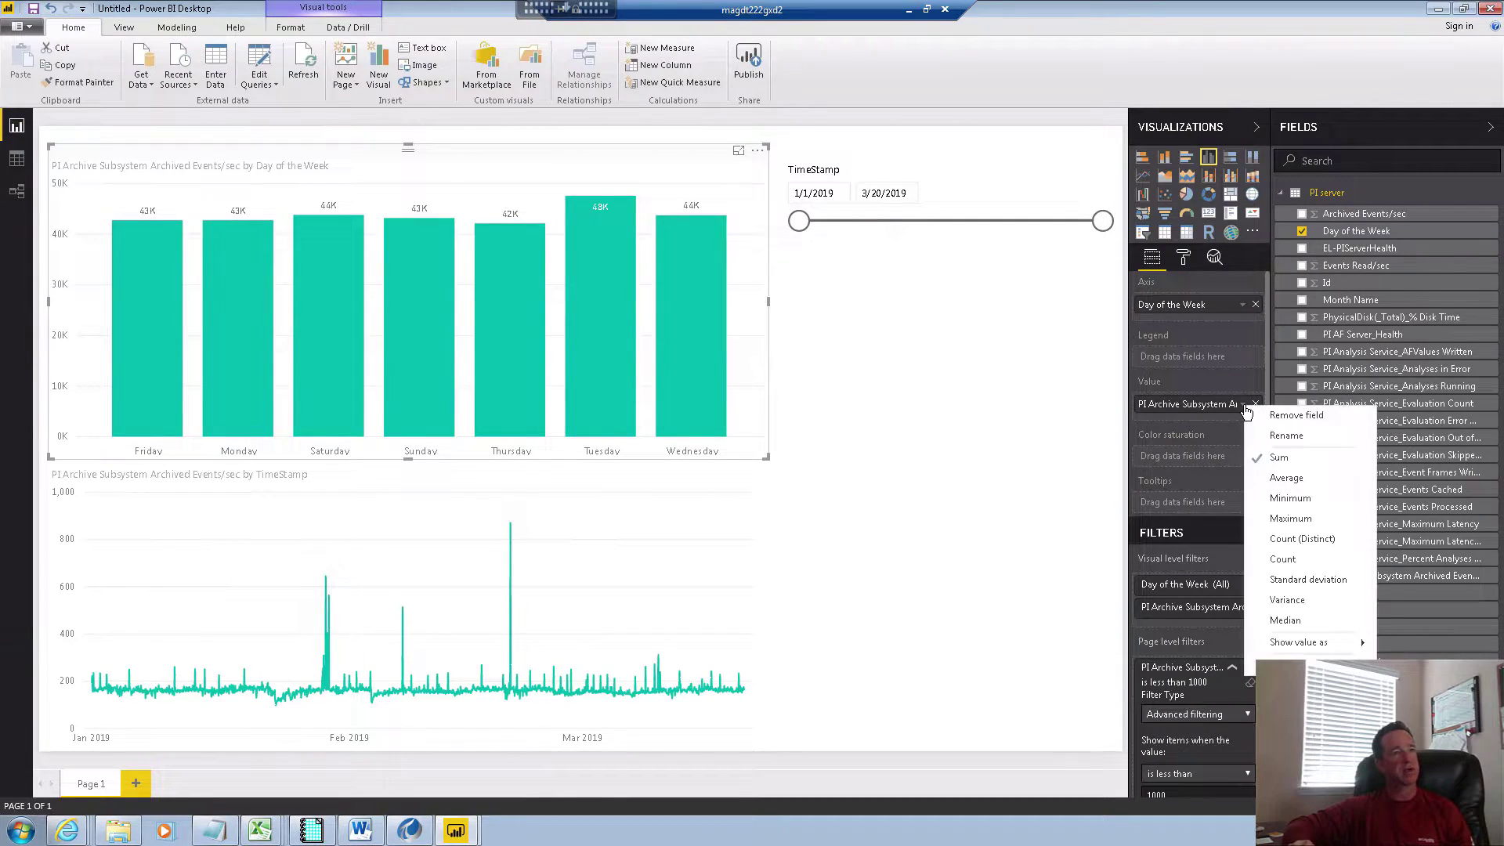
{"action": "left_click", "coordinate": [1271, 475]}
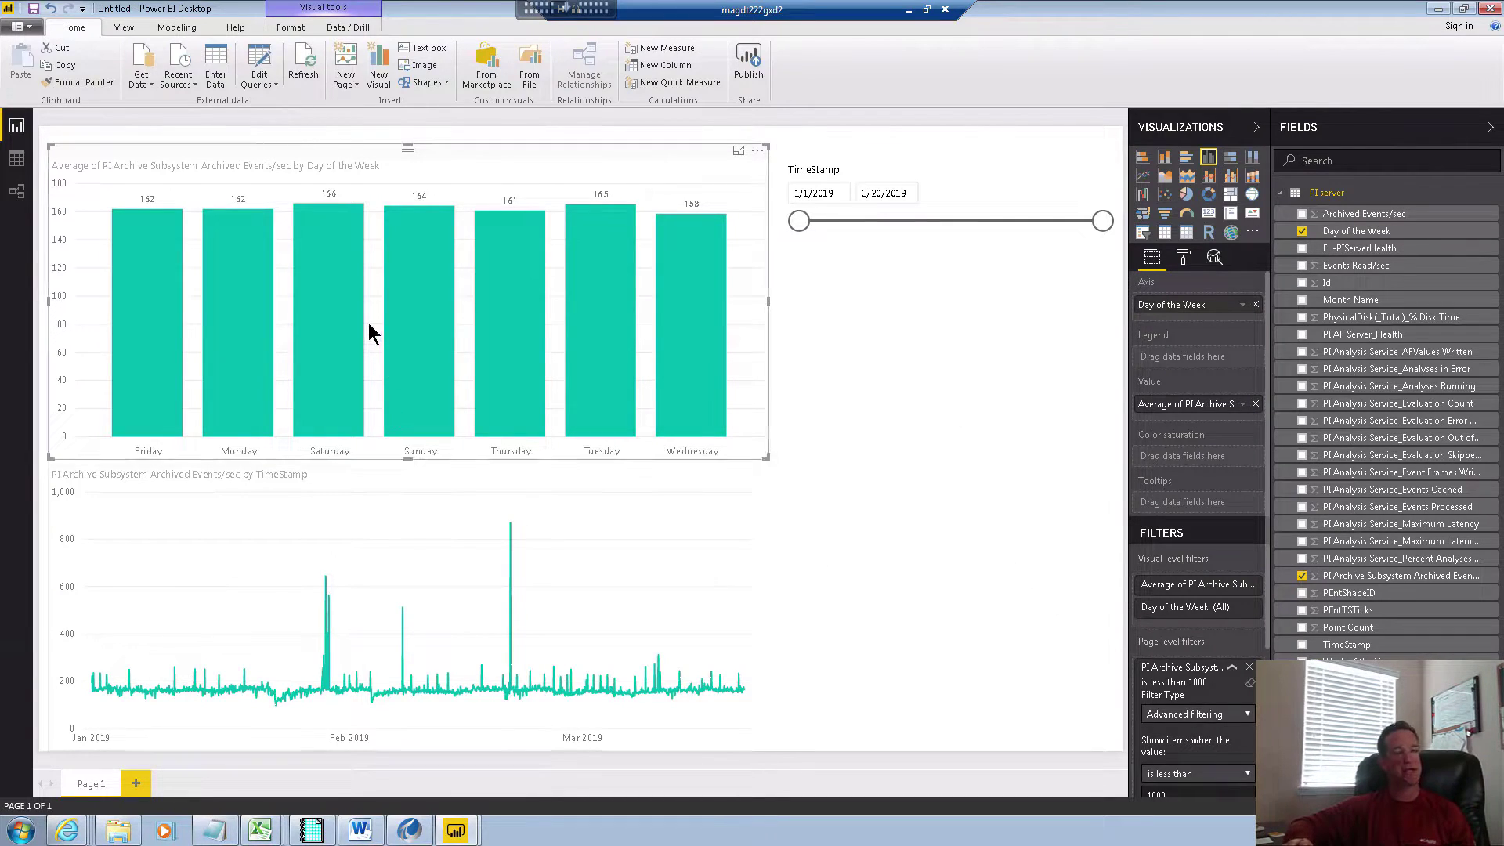
{"action": "left_click", "coordinate": [305, 69]}
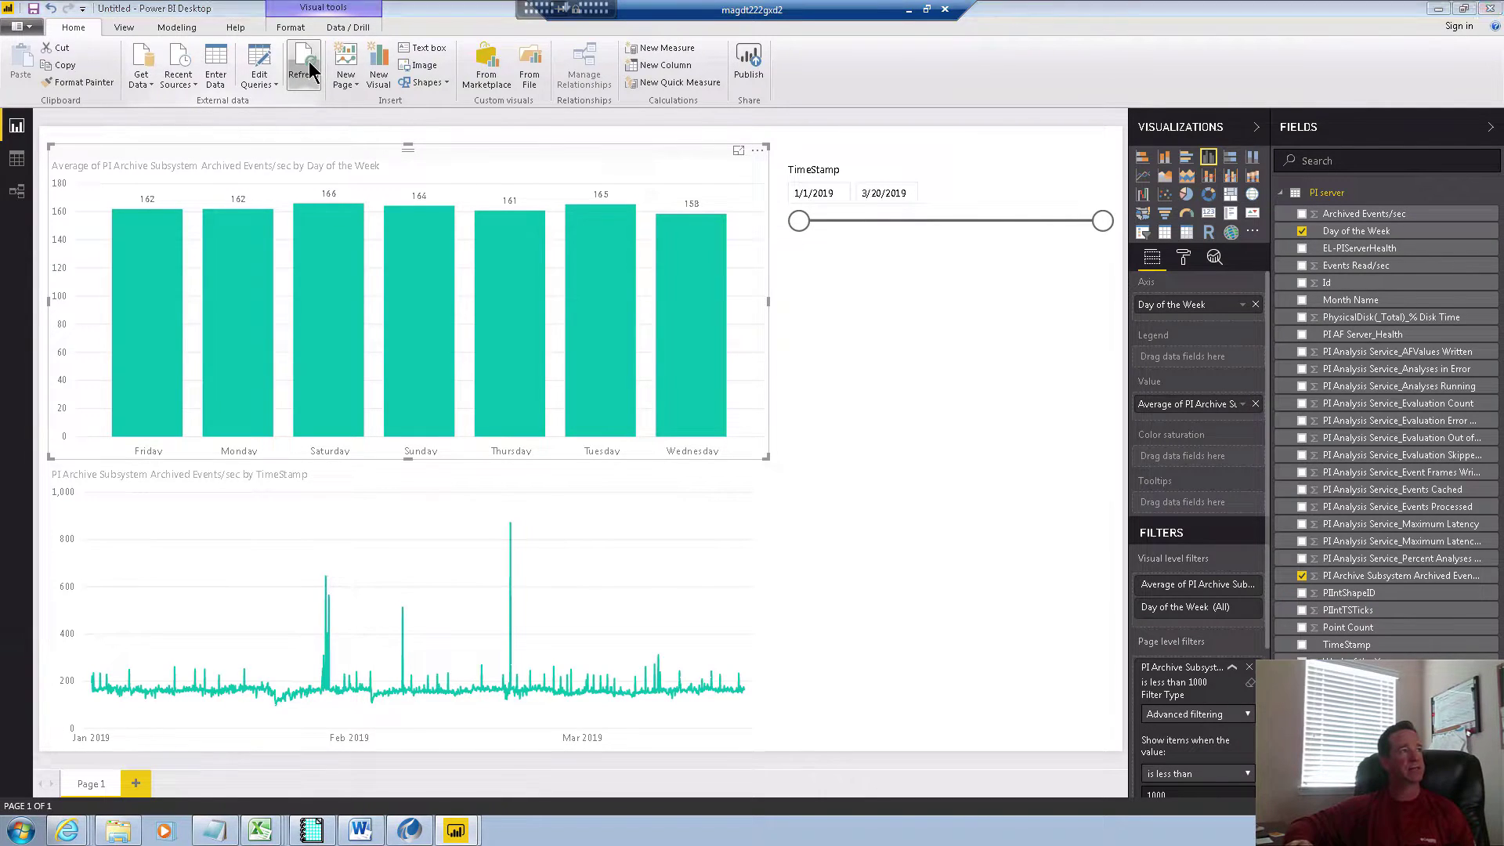